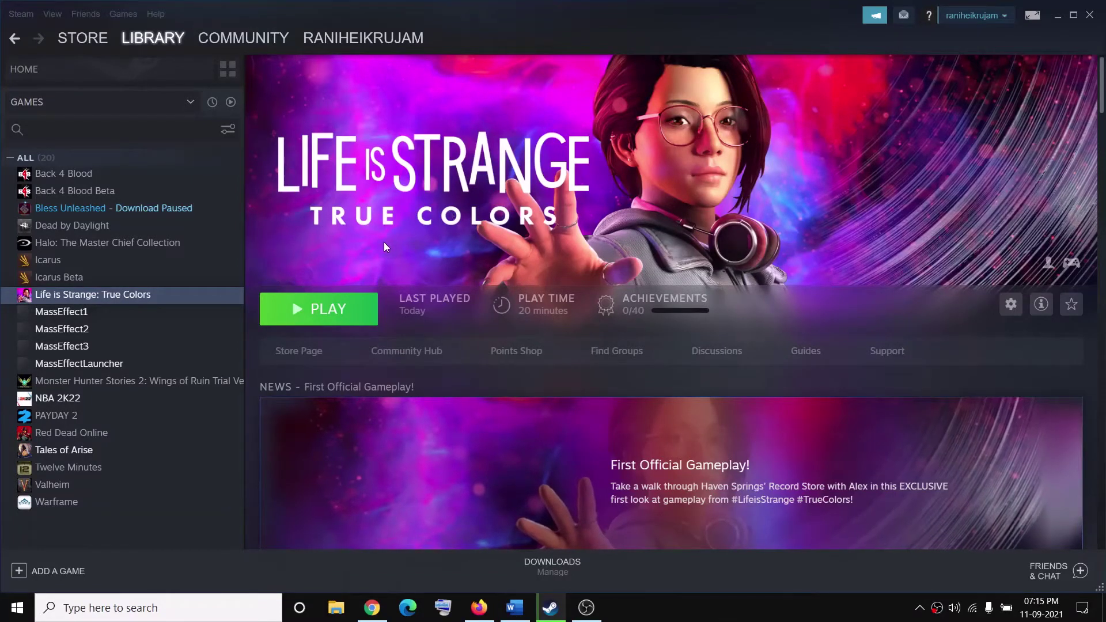
Step: Bring up the Xinput1_4.dll guide in Word and show its Windows + E and System32 steps
click(515, 608)
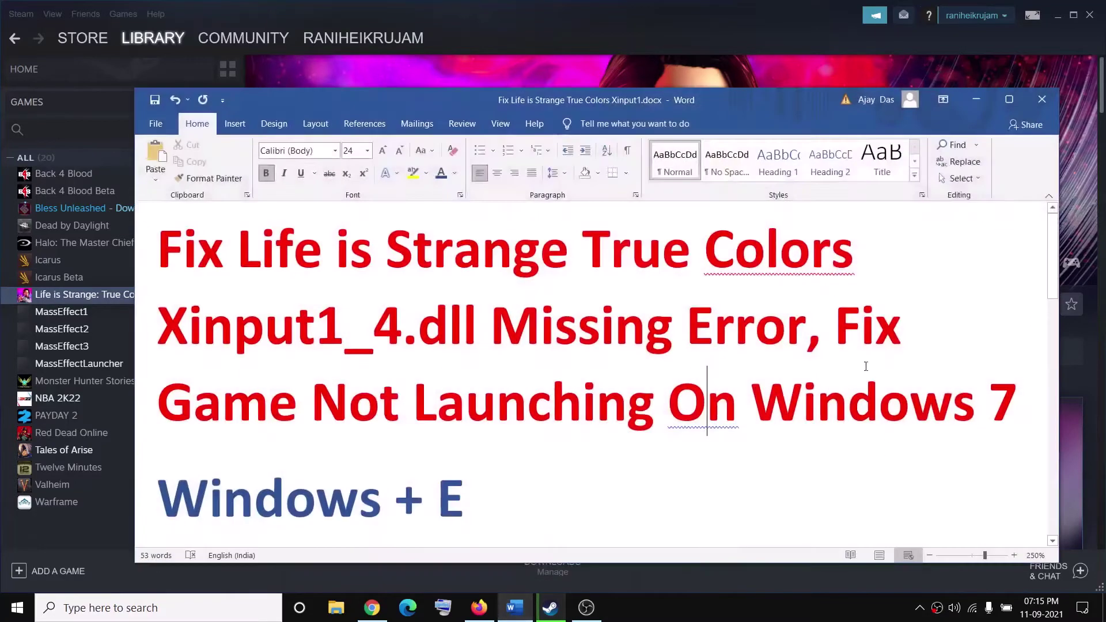
key(shift+Right)
key(shift+Right)
key(shift+Right)
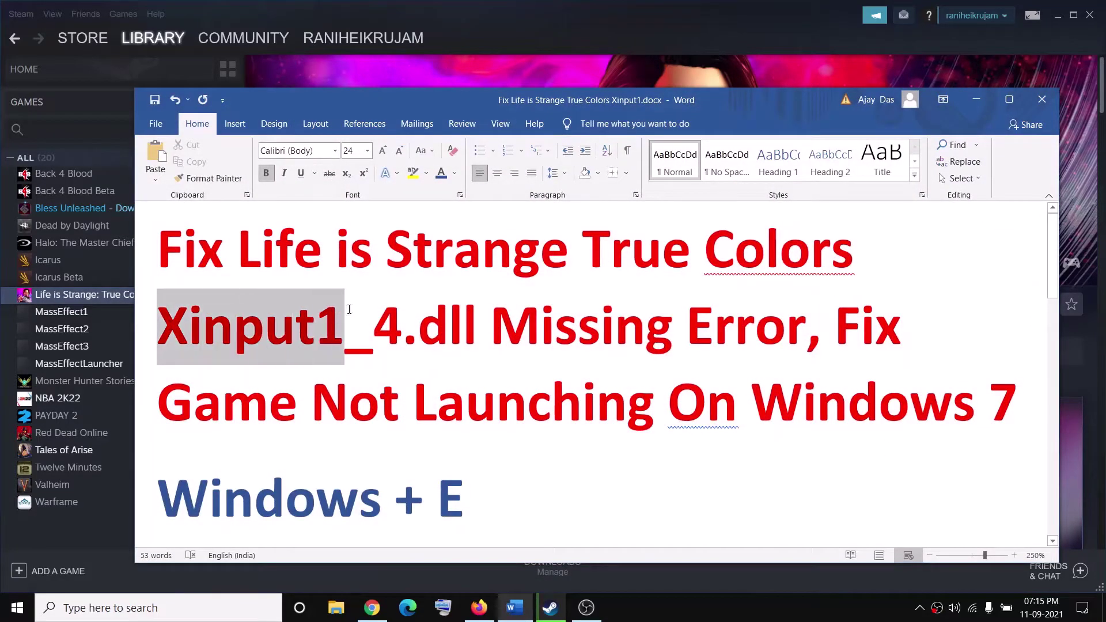
key(shift+Right)
key(shift+Right)
key(shift+Right)
key(shift+Right)
key(shift+Right)
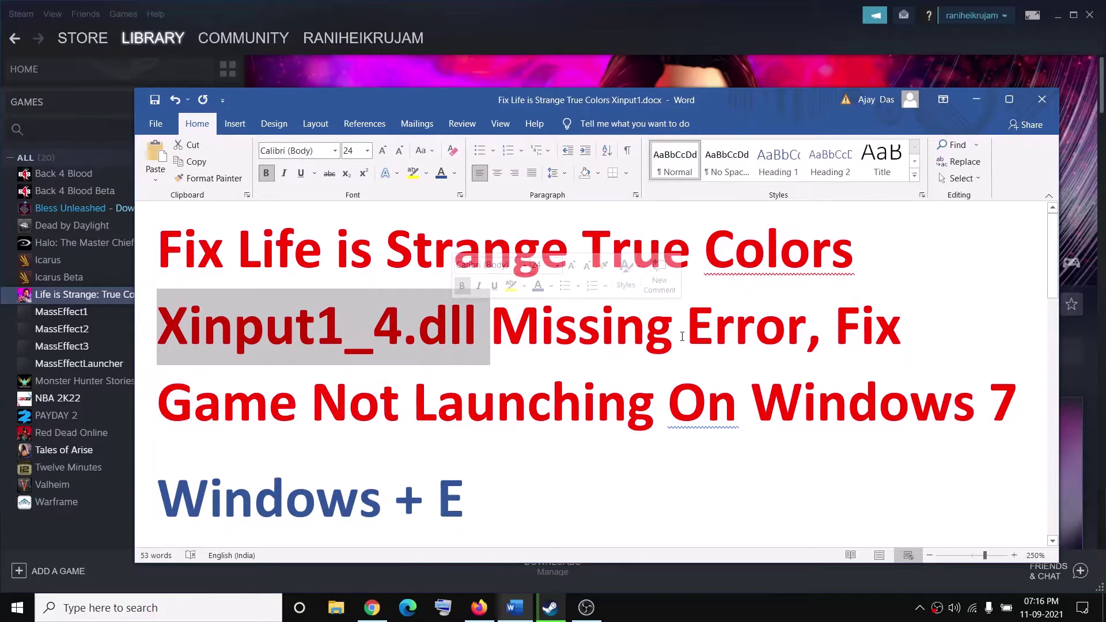
scroll(424, 485, down, 1)
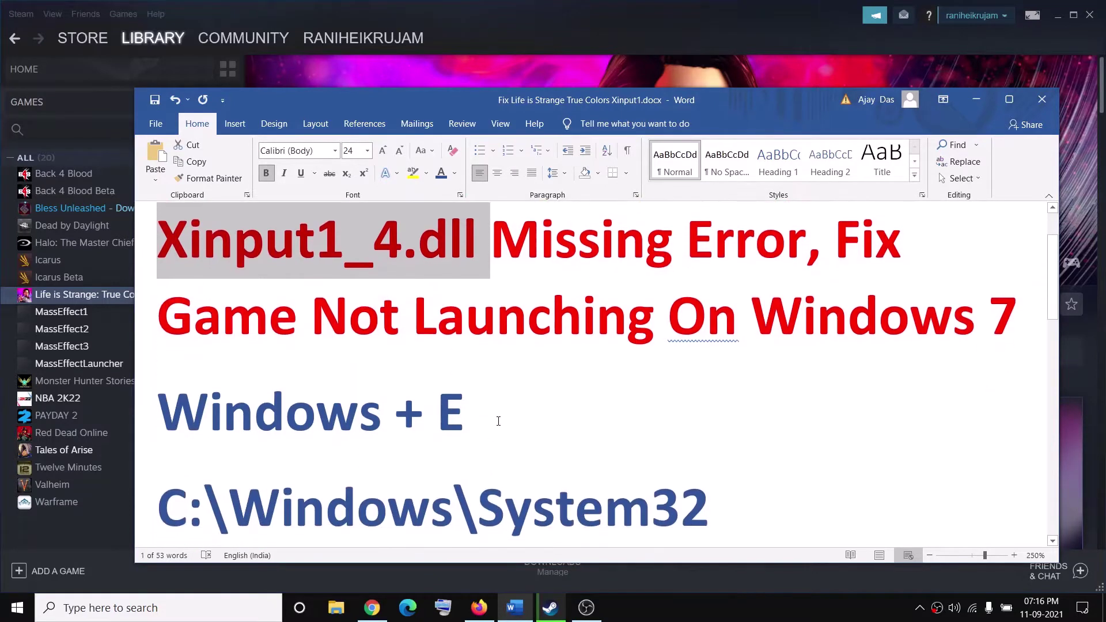
drag(496, 421, 252, 417)
click(453, 417)
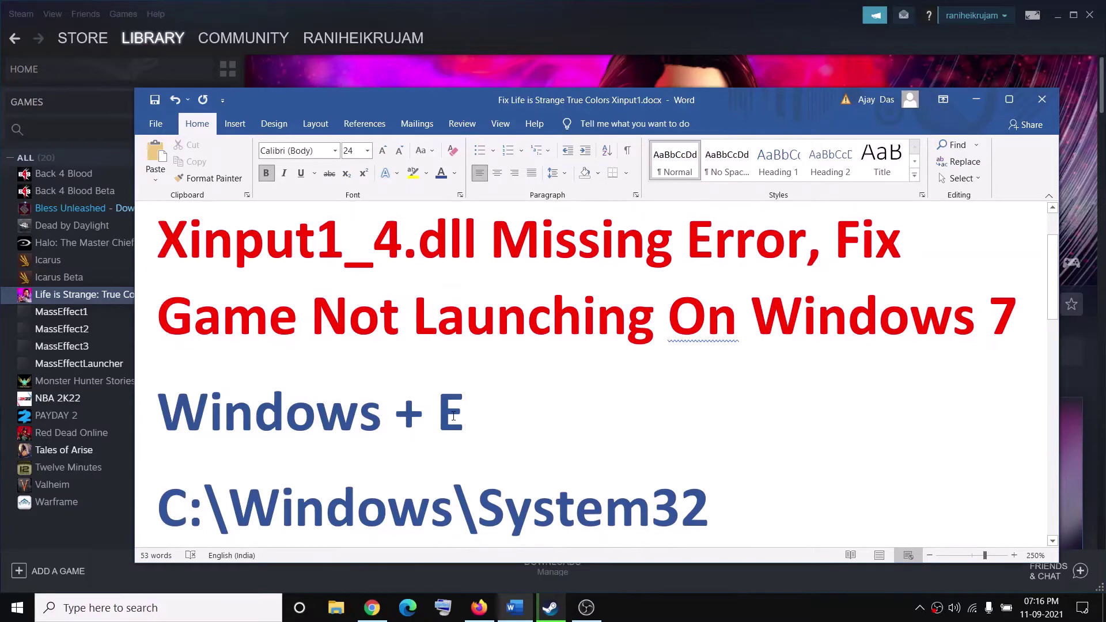
Step: Open File Explorer and navigate to C:\Windows\System32
key(super+e)
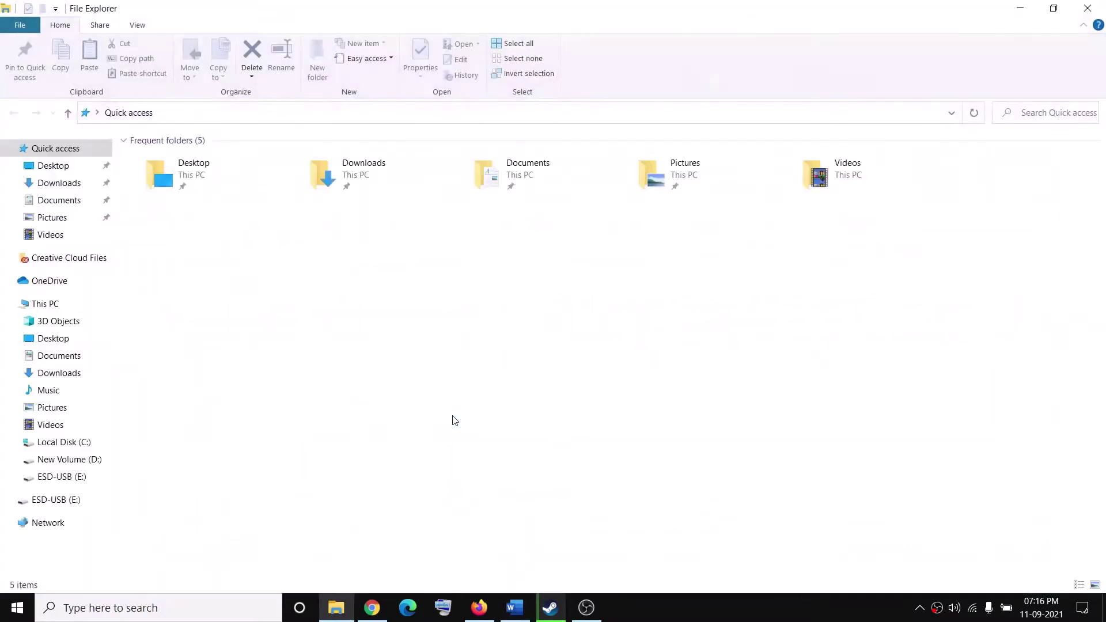
click(50, 303)
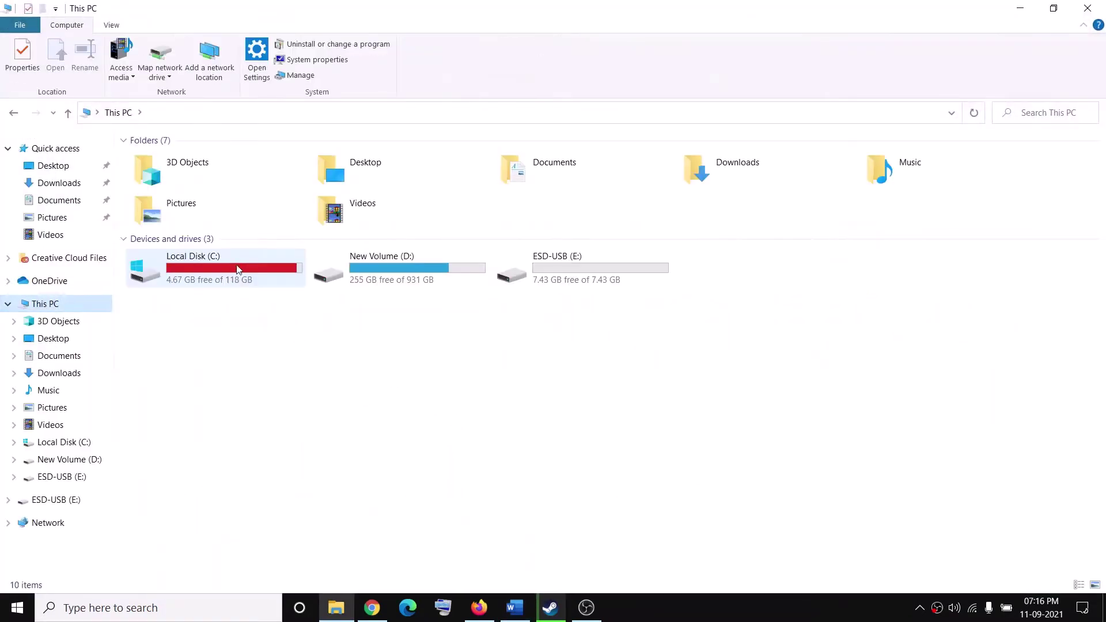
double_click(205, 275)
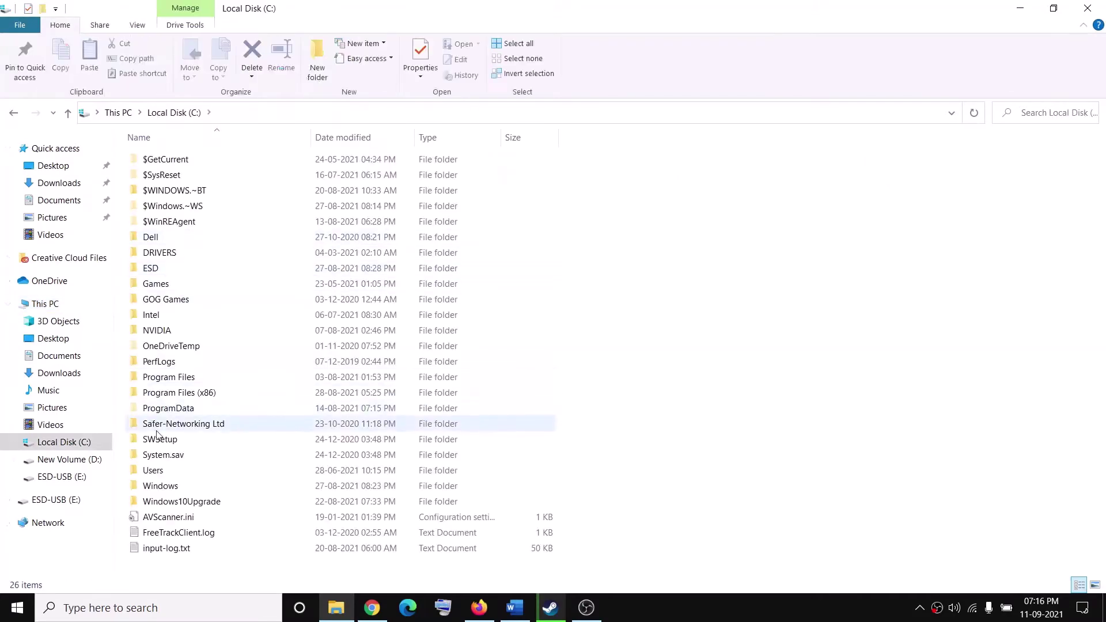
click(159, 488)
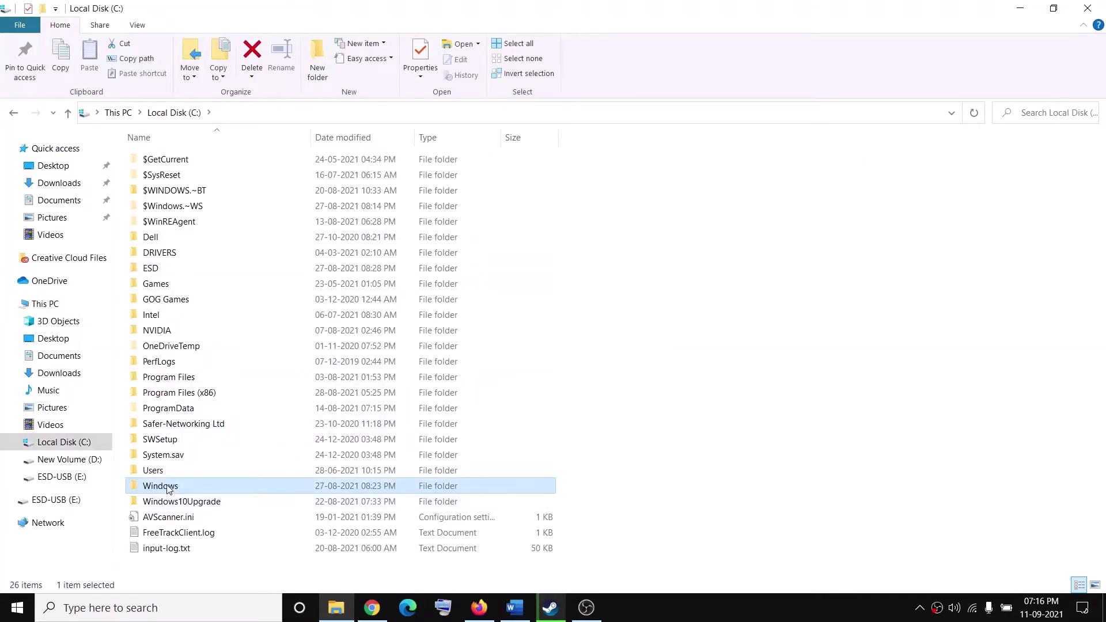
double_click(160, 487)
click(213, 403)
key(s)
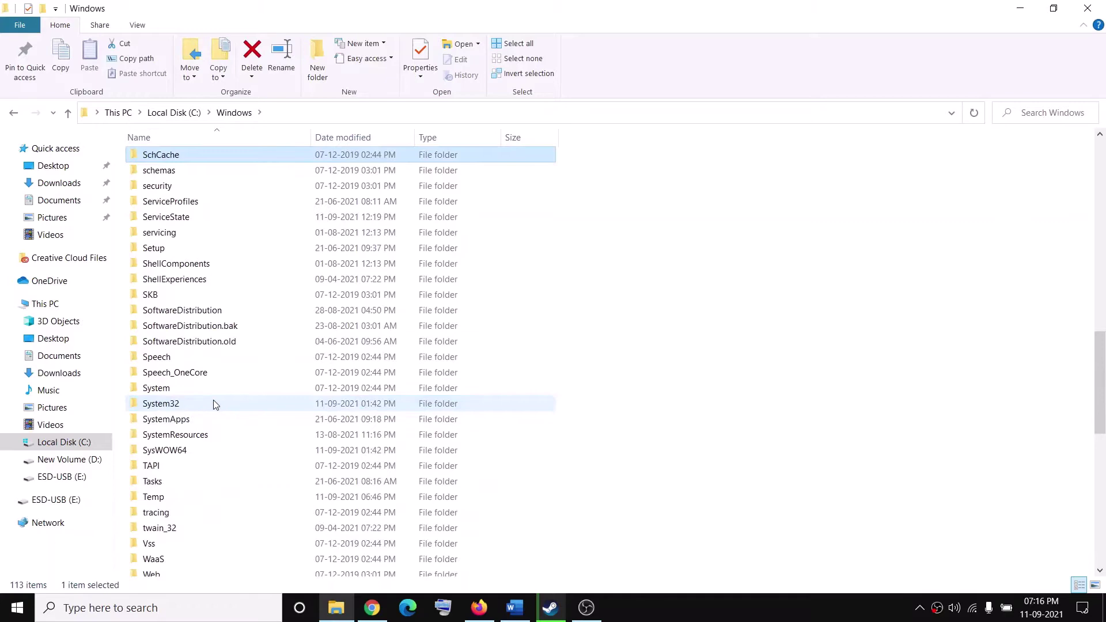
double_click(213, 403)
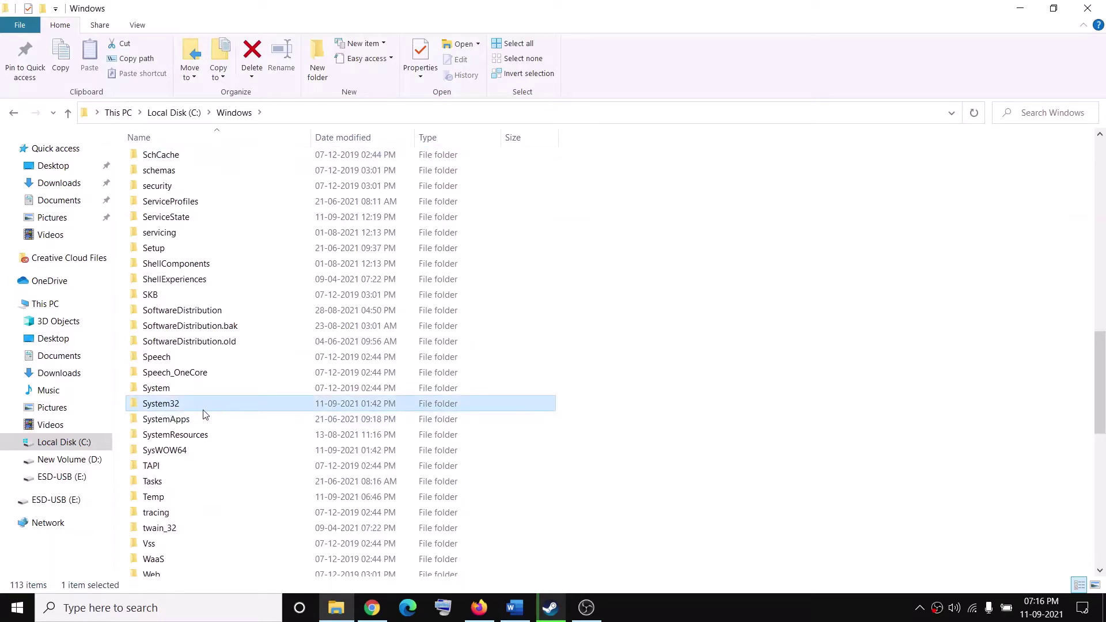
Step: Copy xinput1_3.dll from the System32 file list
click(220, 393)
key(x)
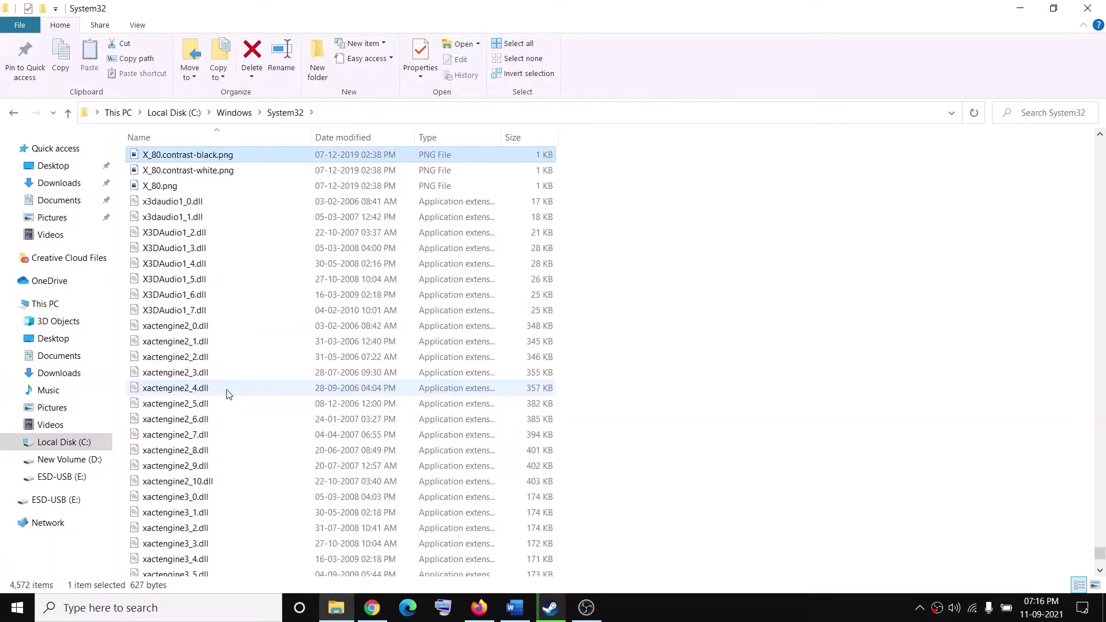
scroll(197, 379, down, 5)
scroll(207, 380, down, 5)
scroll(216, 383, down, 5)
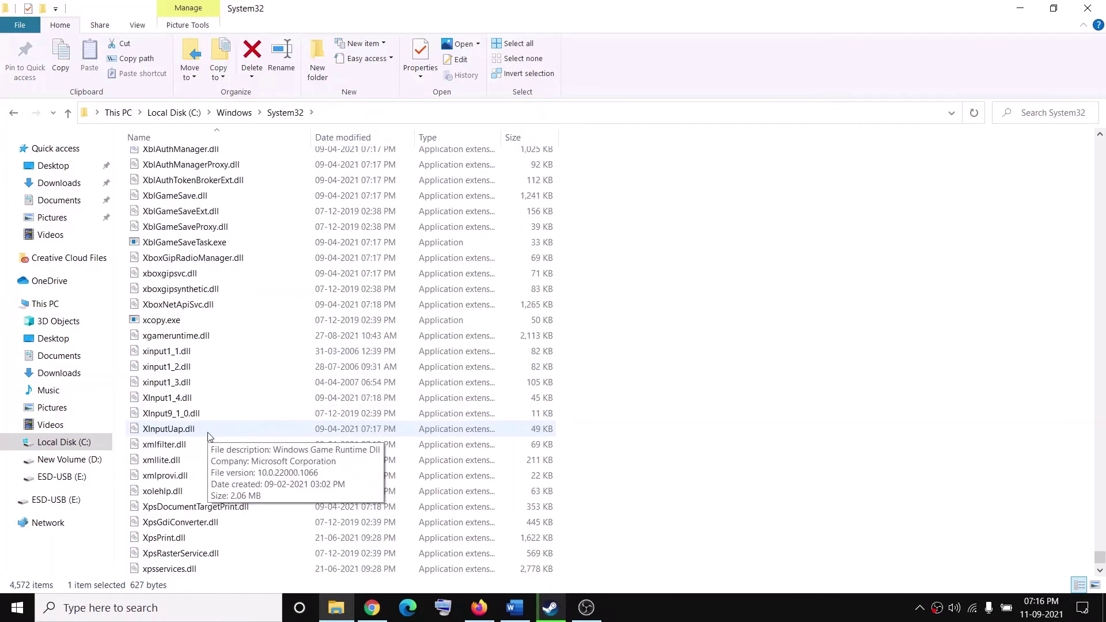
click(163, 382)
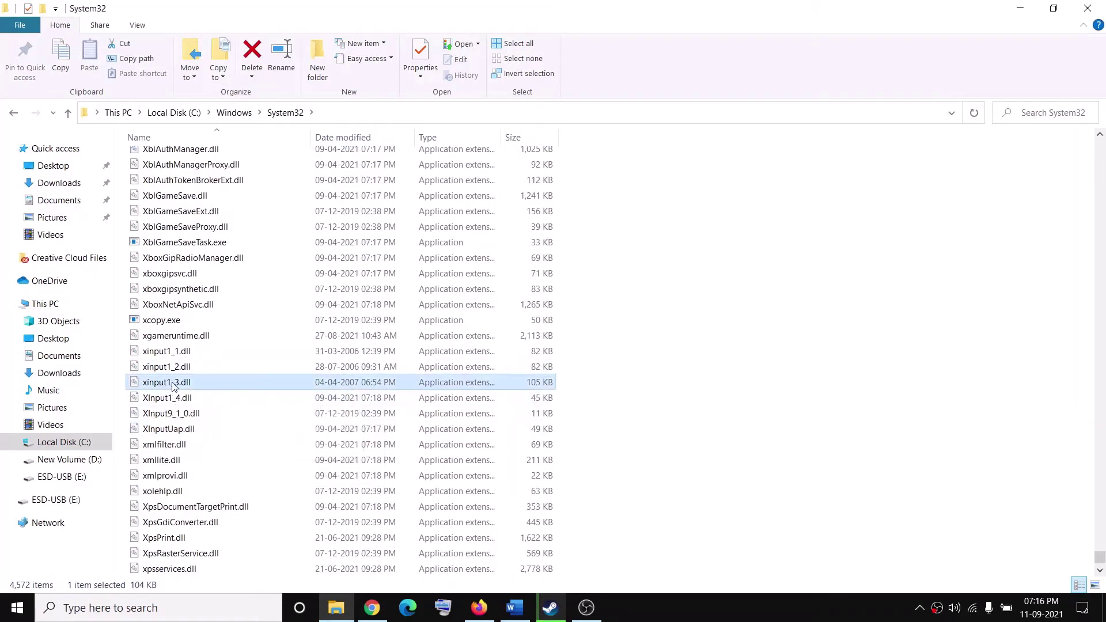
right_click(181, 383)
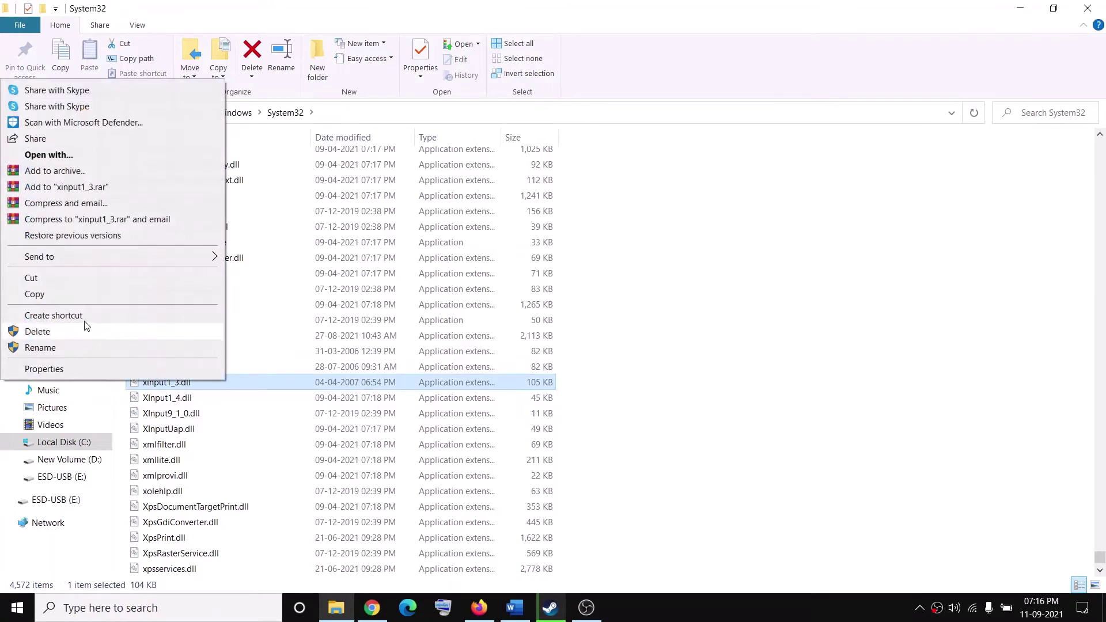
click(34, 297)
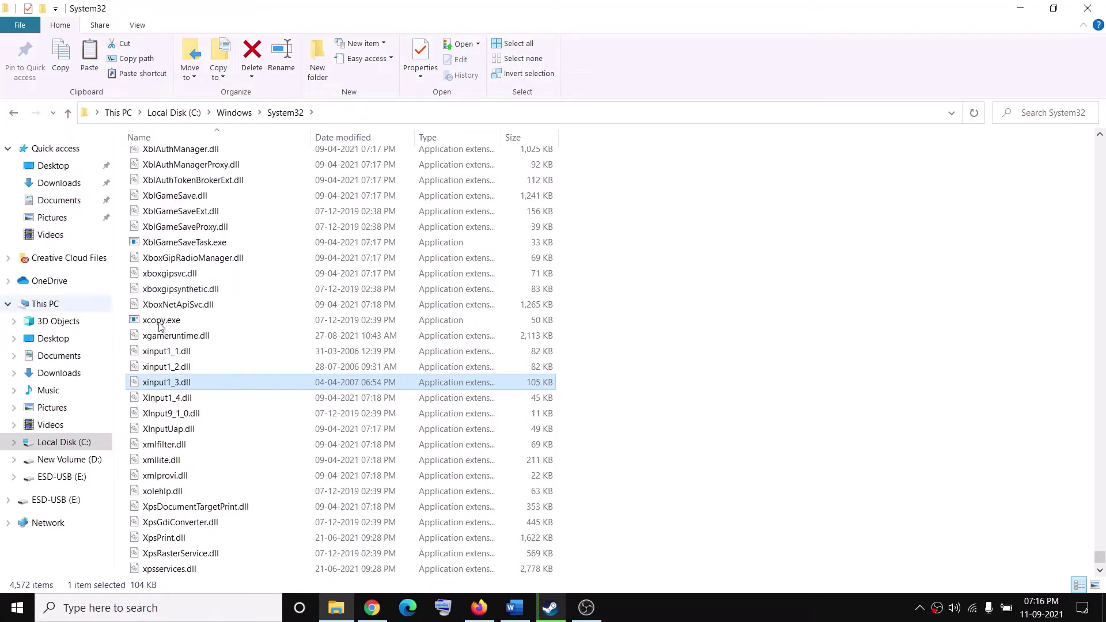
Step: Paste xinput1_3.dll onto the desktop and move it toward the centre
key(super+d)
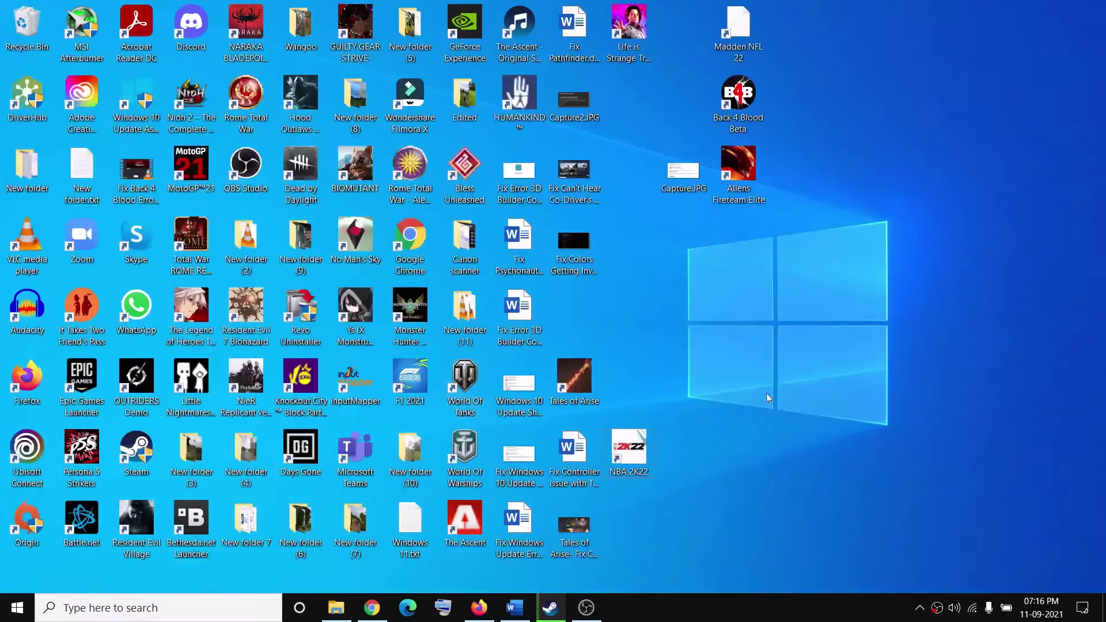
right_click(839, 297)
click(751, 365)
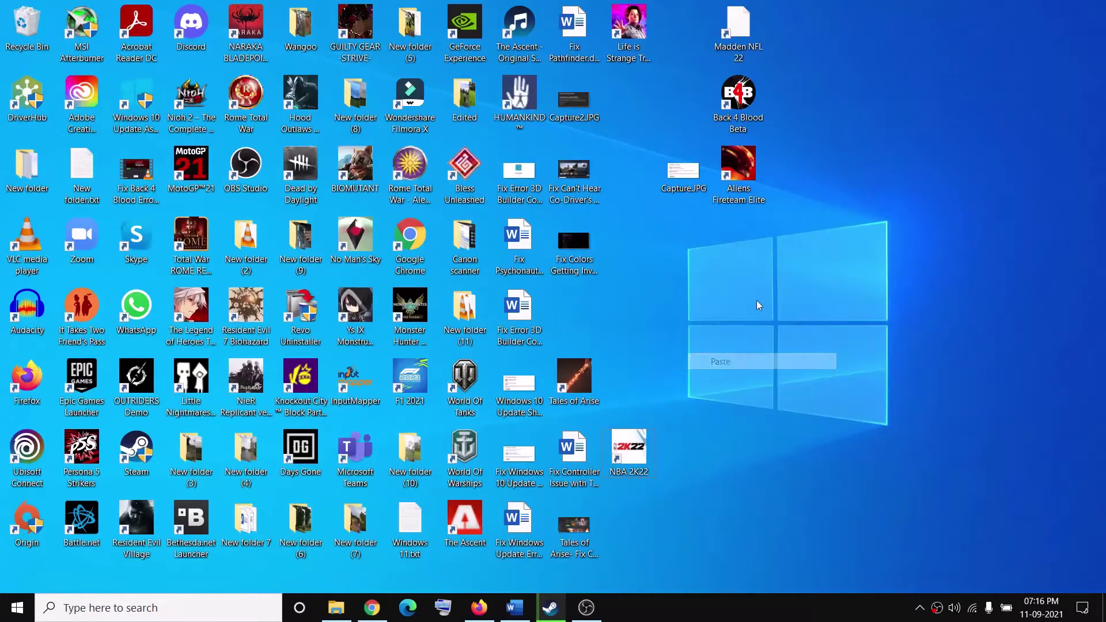
drag(846, 250, 772, 363)
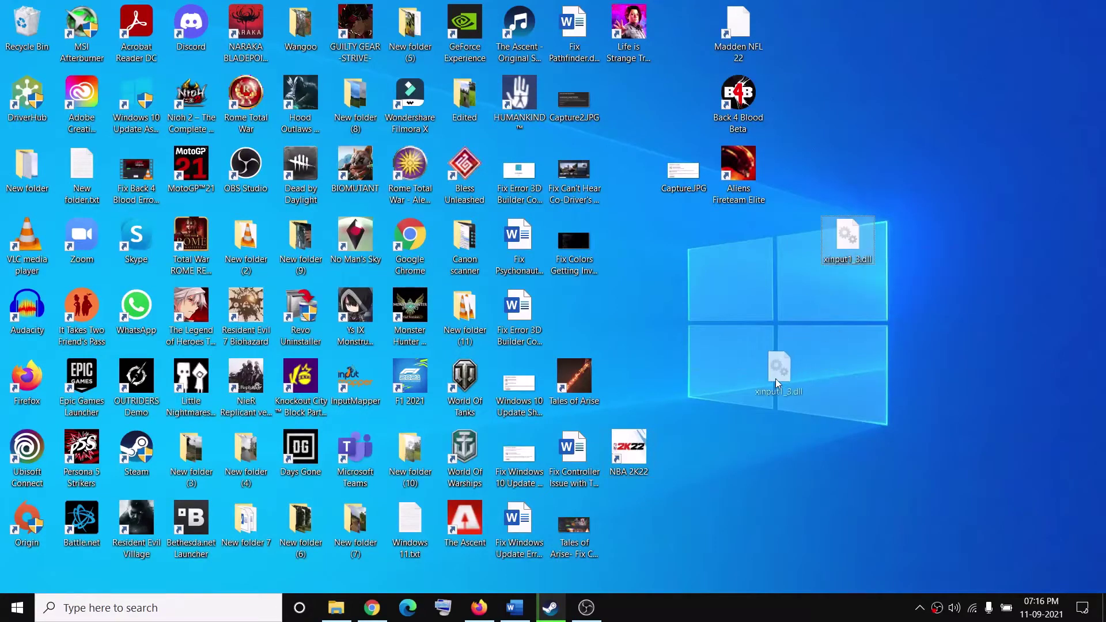
Step: Rename the desktop copy to xinput1_4.dll and copy it
right_click(752, 330)
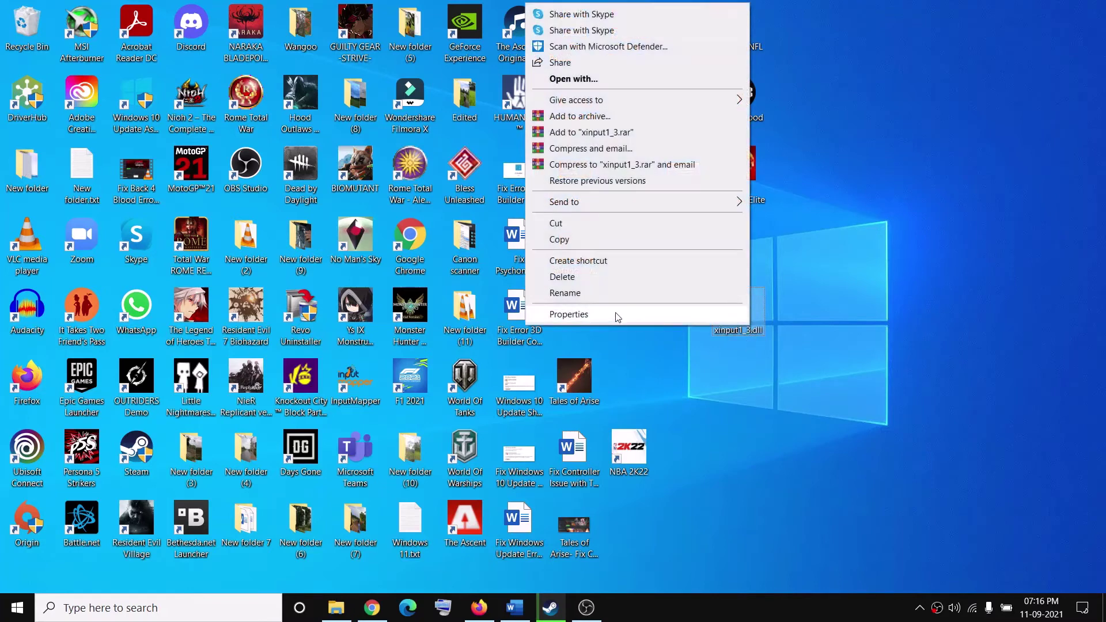
click(631, 291)
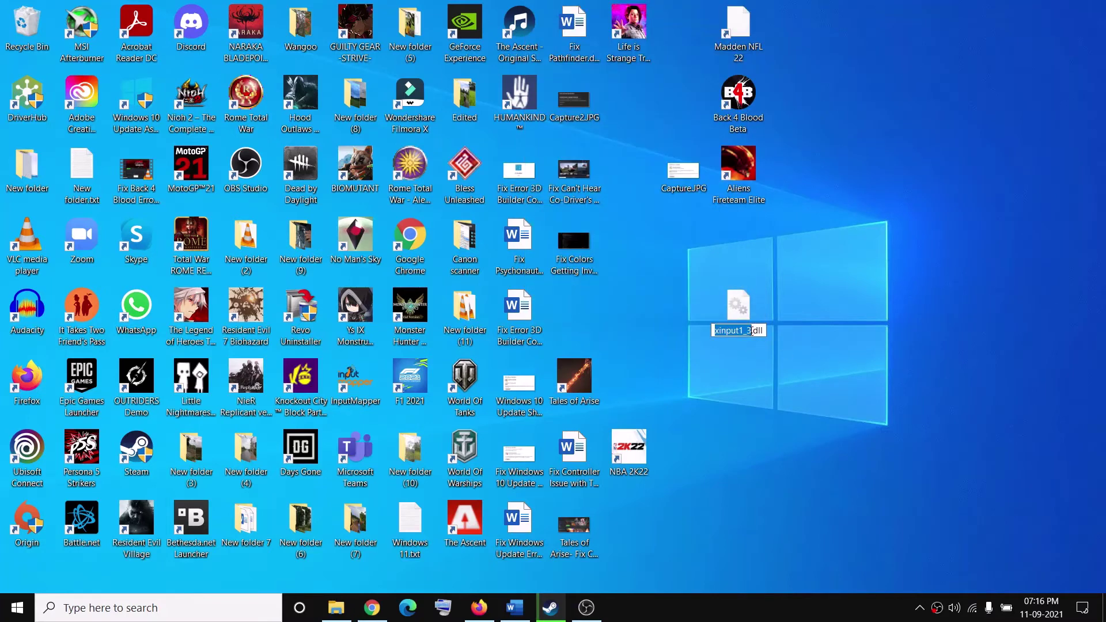
click(752, 331)
key(BackSpace)
text(4)
click(774, 347)
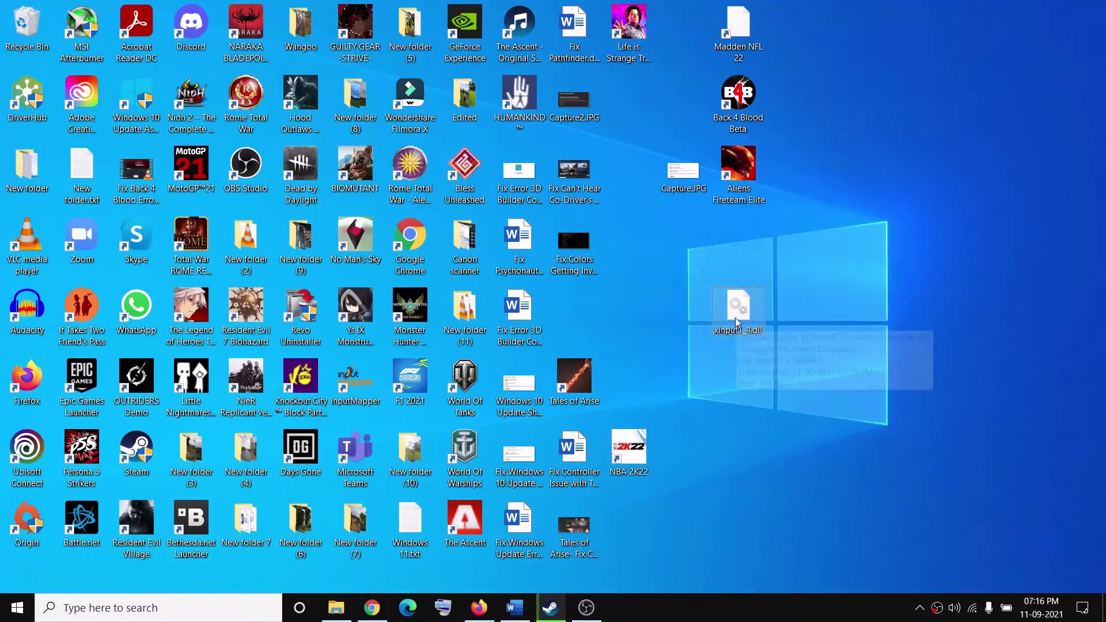
right_click(737, 315)
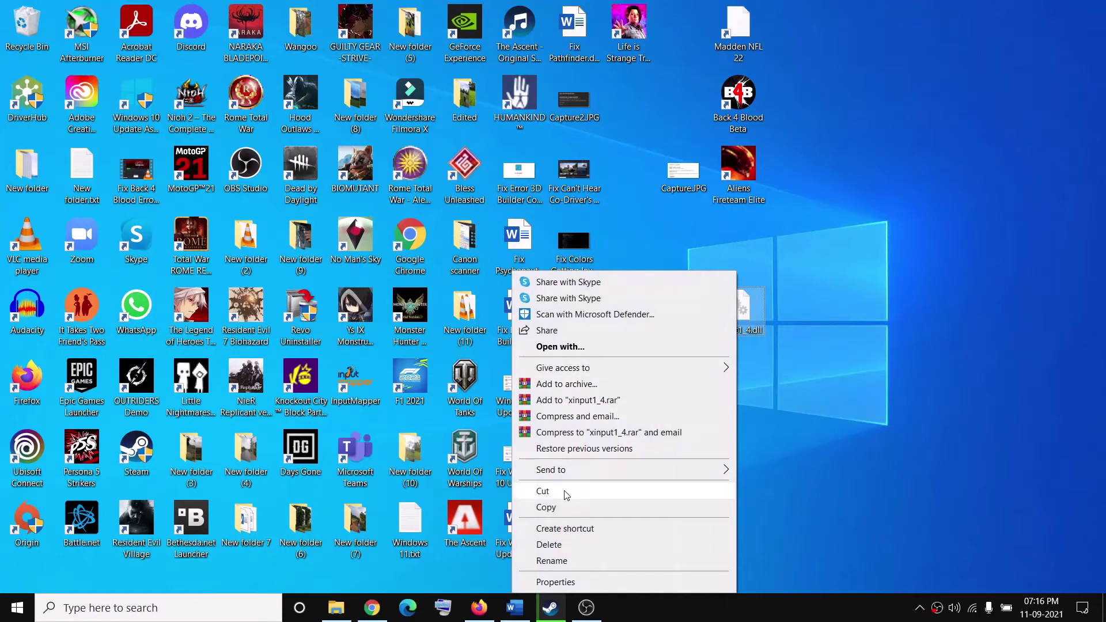
click(566, 508)
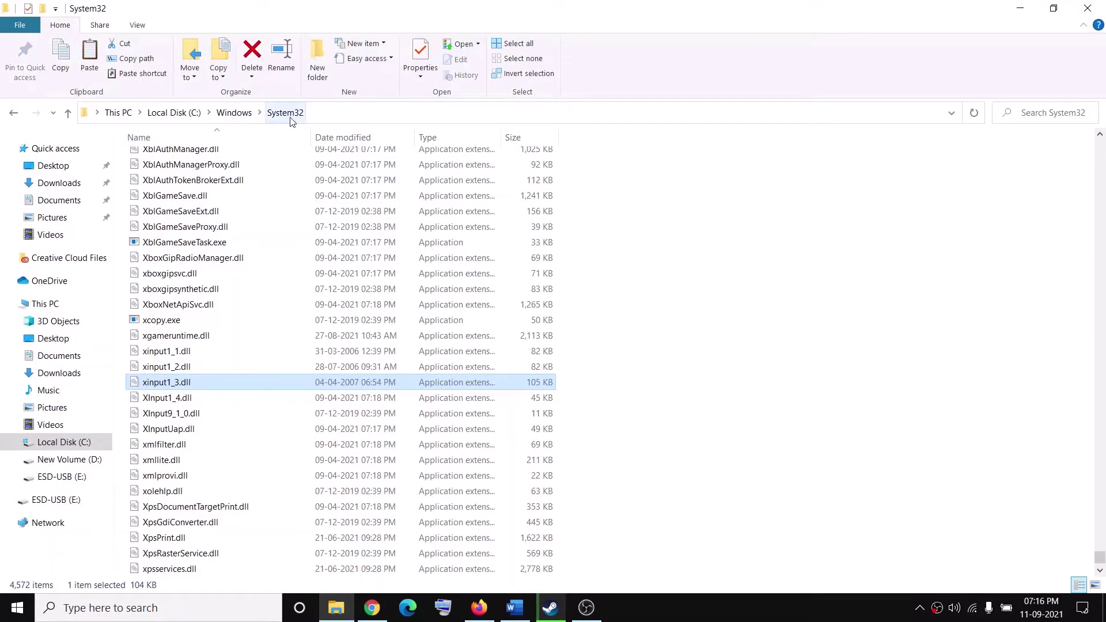
Step: Paste xinput1_4.dll into System32 and dismiss the existing-file conflict prompt
right_click(659, 294)
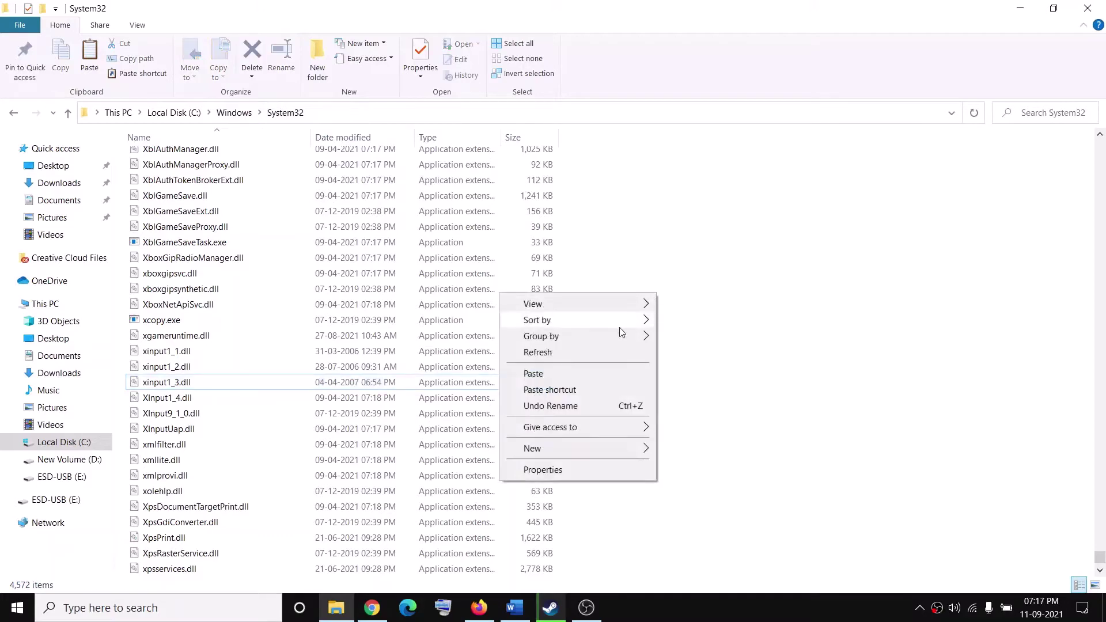
click(554, 375)
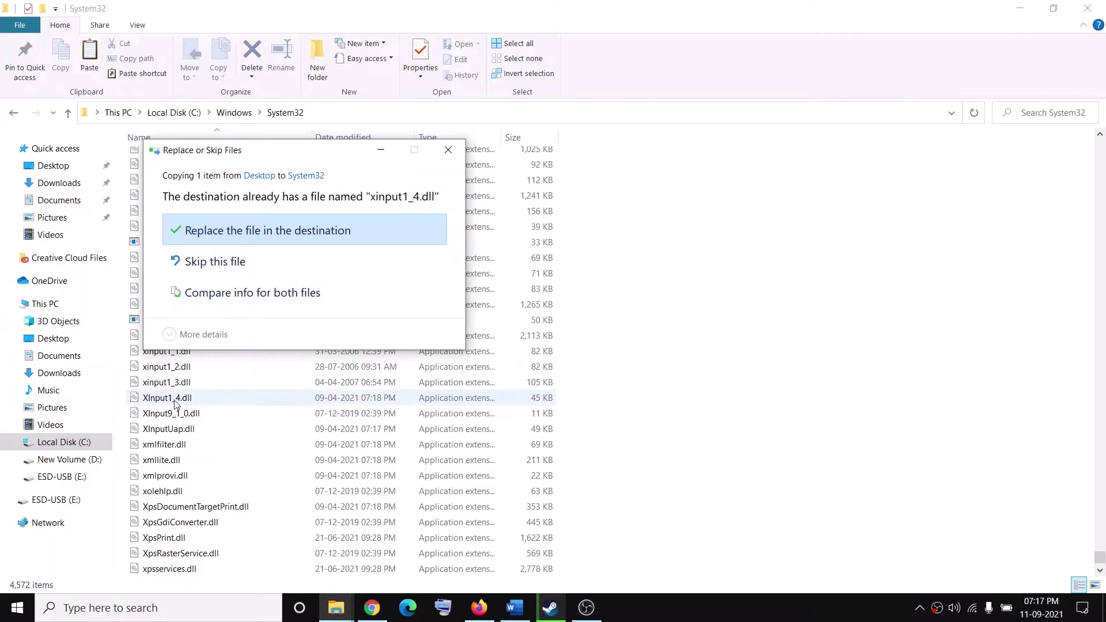
click(456, 152)
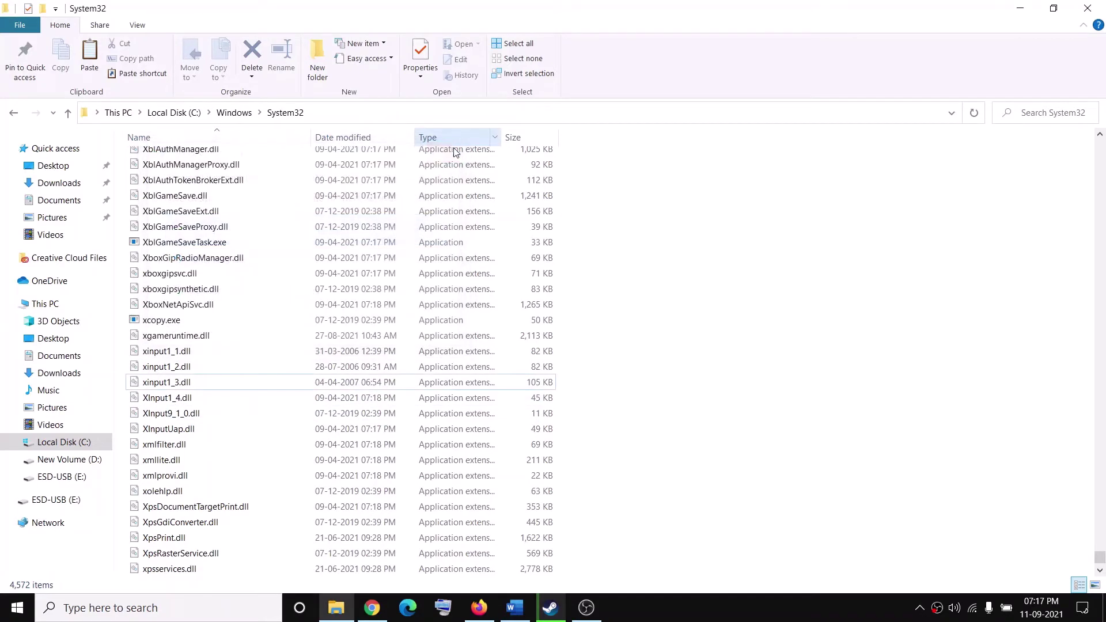
Step: Close File Explorer and follow the guide's DirectX End-User Runtime download link
click(1087, 9)
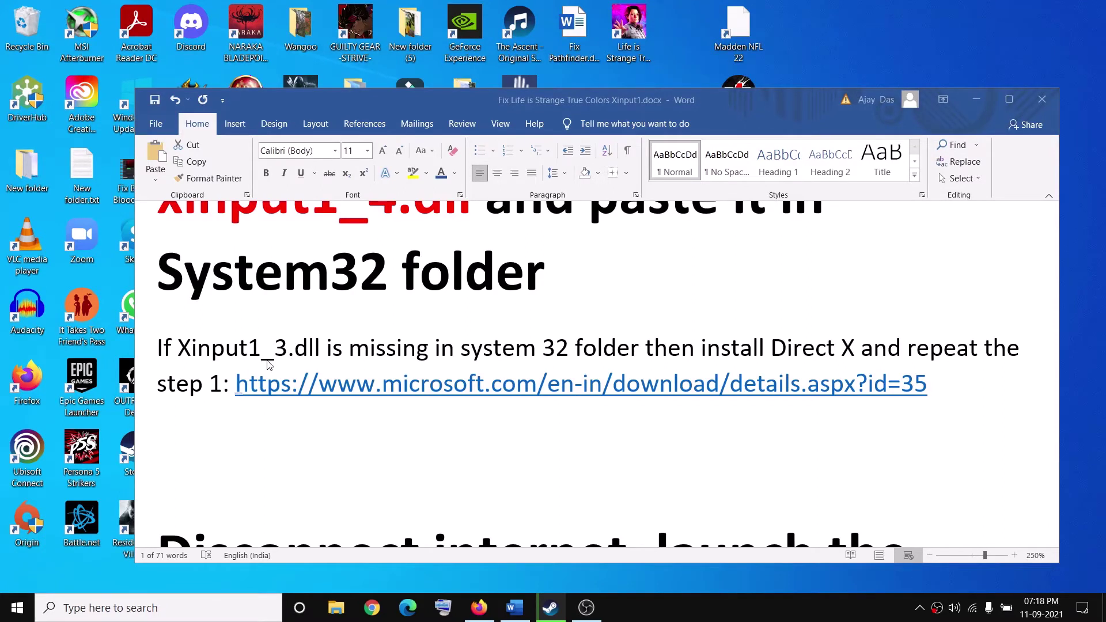
drag(484, 349, 644, 349)
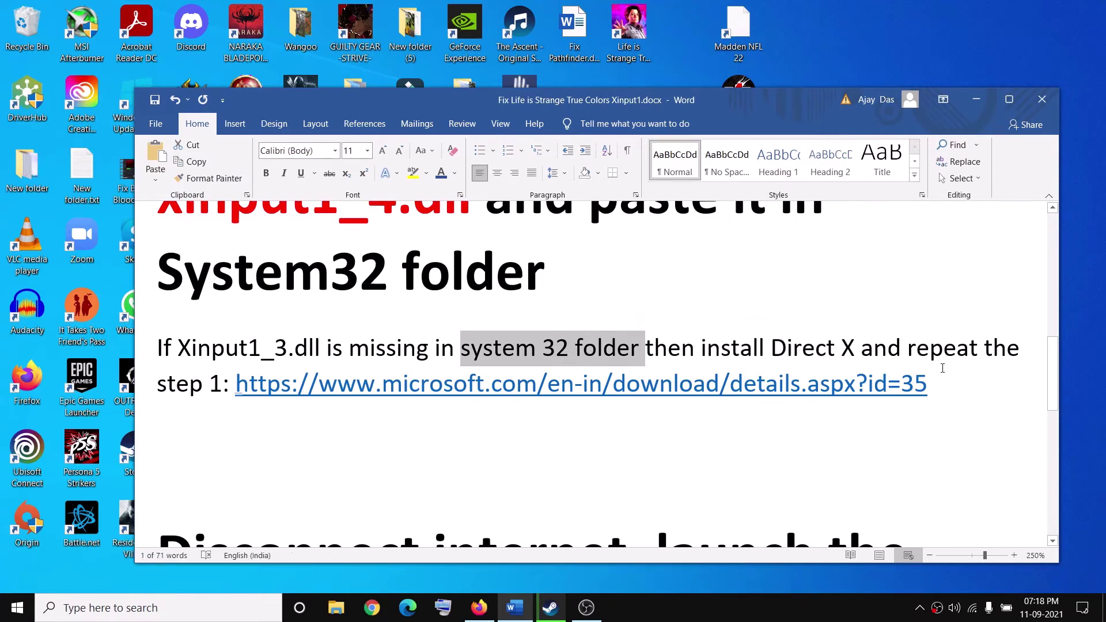
drag(942, 367, 244, 397)
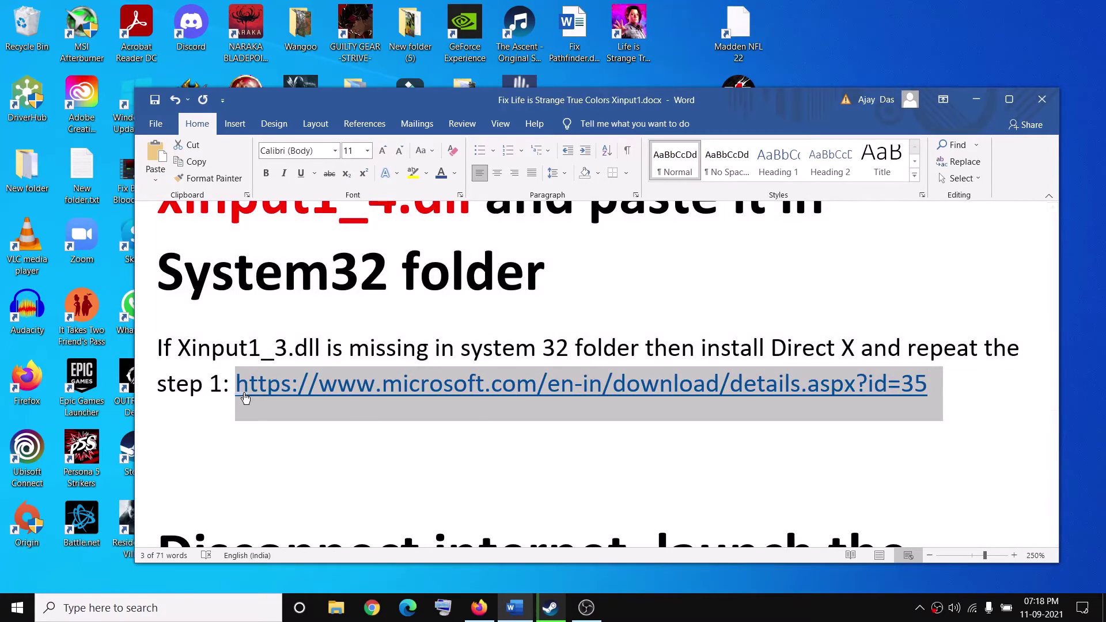
ctrl+click(459, 385)
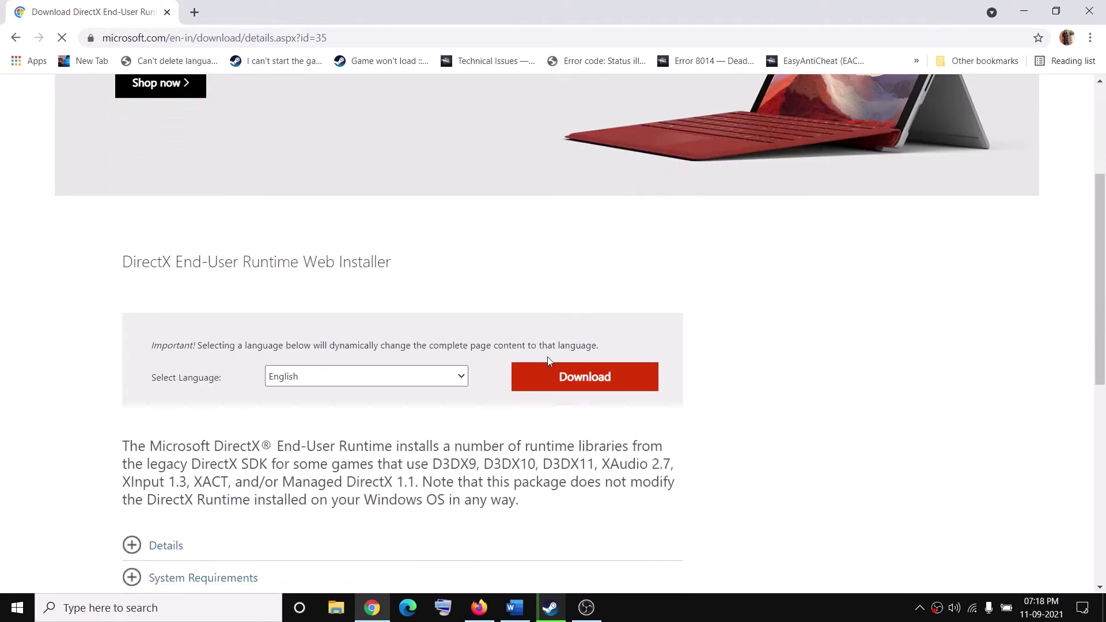
scroll(528, 361, down, 2)
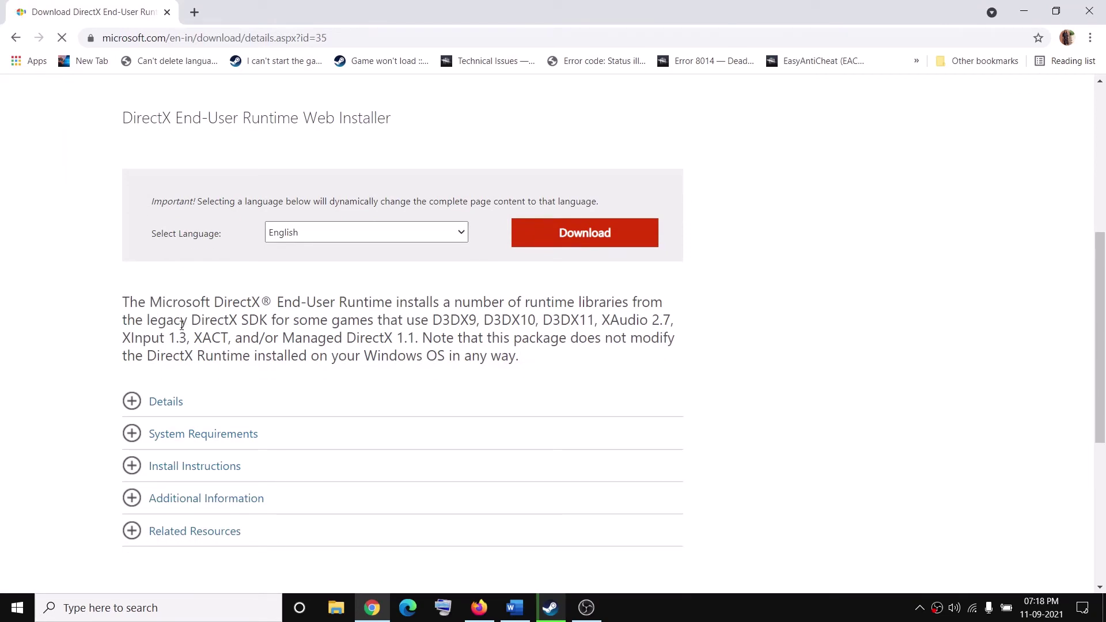
Step: Highlight the XInput 1.3 mention on the DirectX End-User Runtime Web Installer page
drag(129, 337, 177, 338)
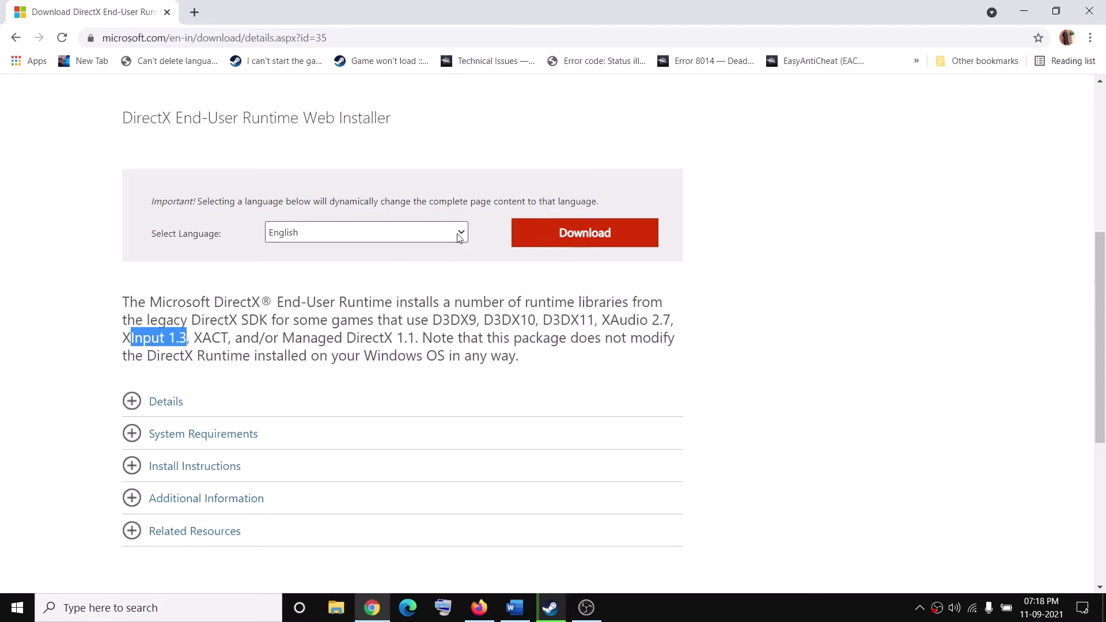
Step: Bring Word forward and highlight the 'Disconnect internet' tip for launching the game
click(516, 607)
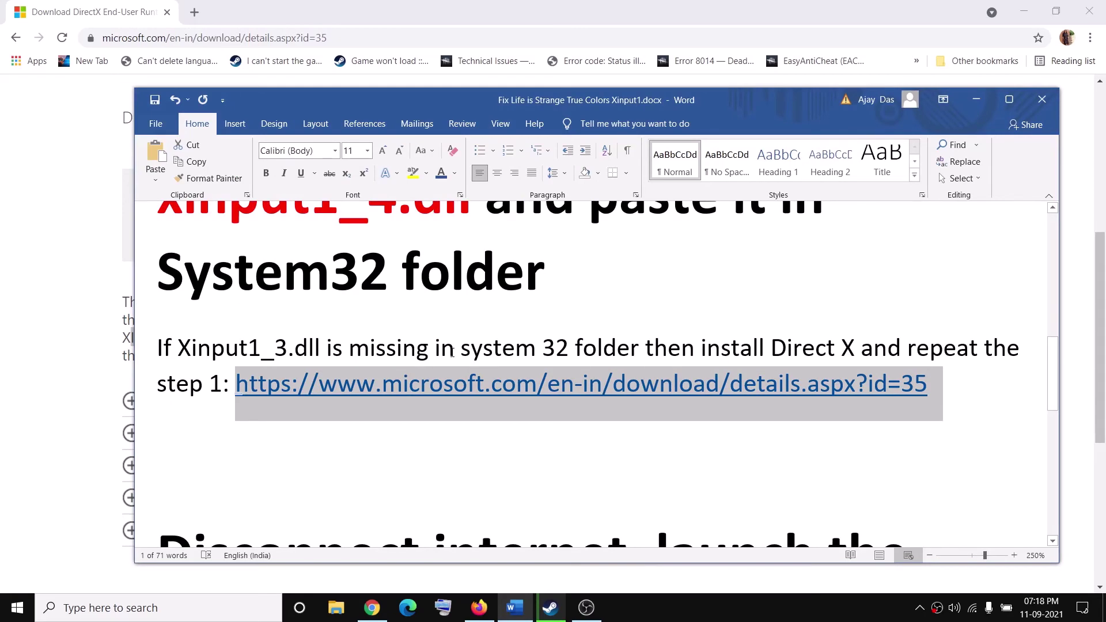
scroll(452, 353, down, 1)
scroll(452, 352, down, 1)
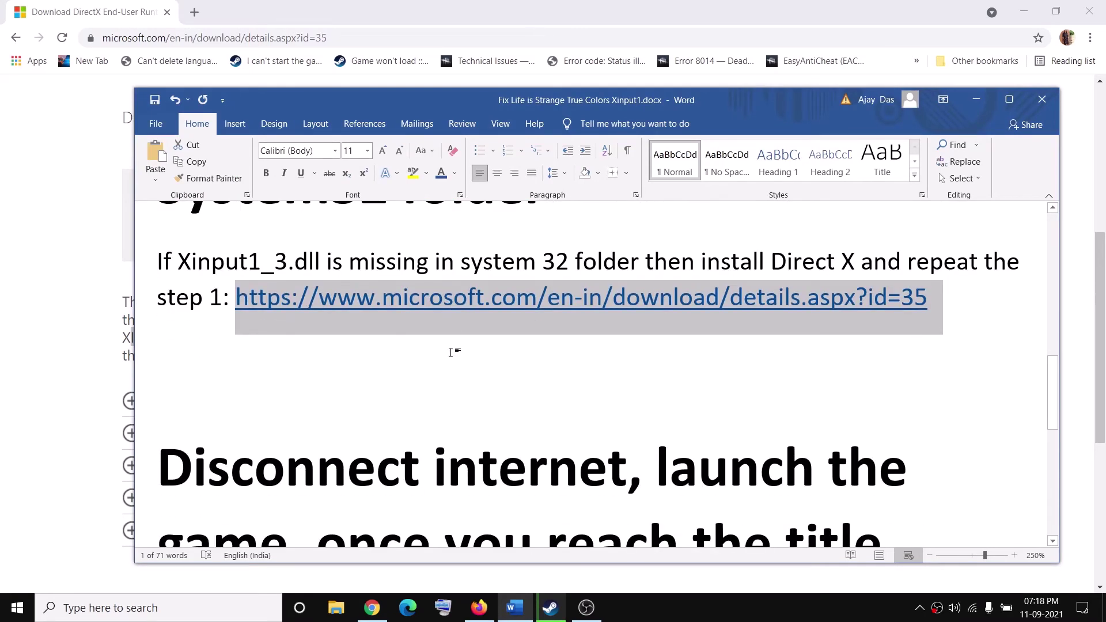
scroll(451, 352, down, 2)
scroll(451, 352, up, 1)
scroll(452, 352, down, 1)
scroll(453, 353, up, 3)
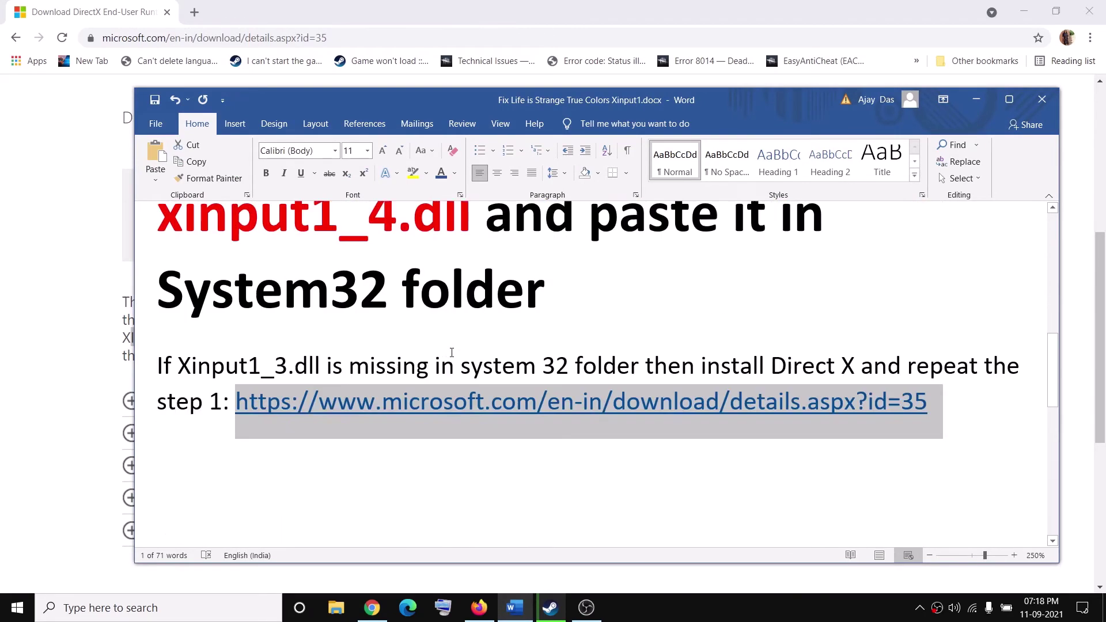
scroll(453, 371, up, 1)
scroll(458, 393, down, 2)
scroll(464, 409, down, 1)
scroll(464, 409, down, 1)
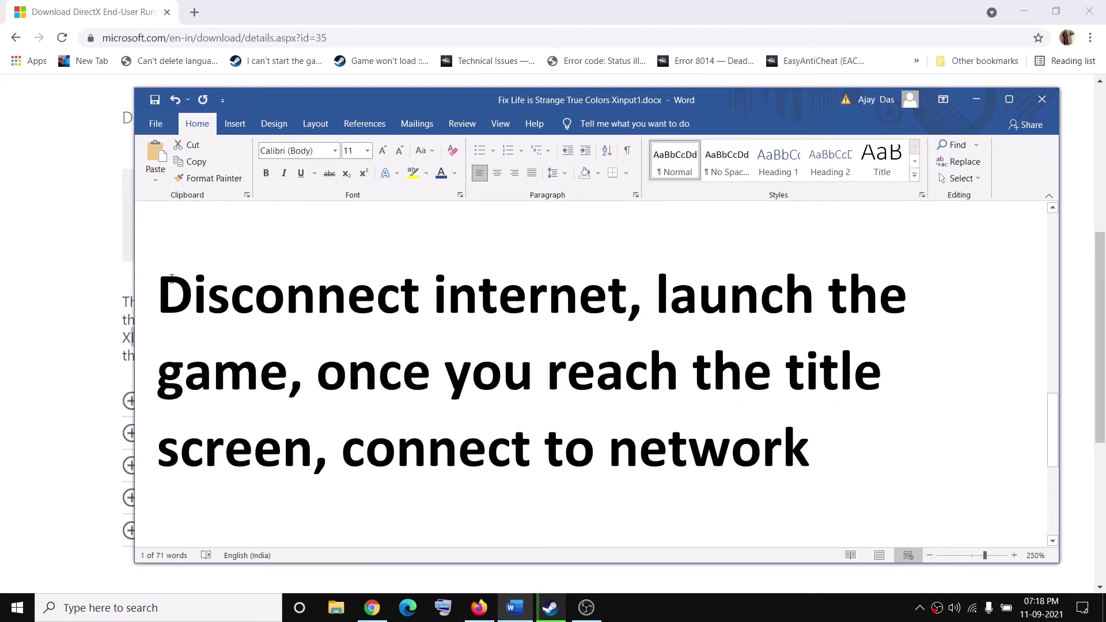
drag(171, 279, 585, 321)
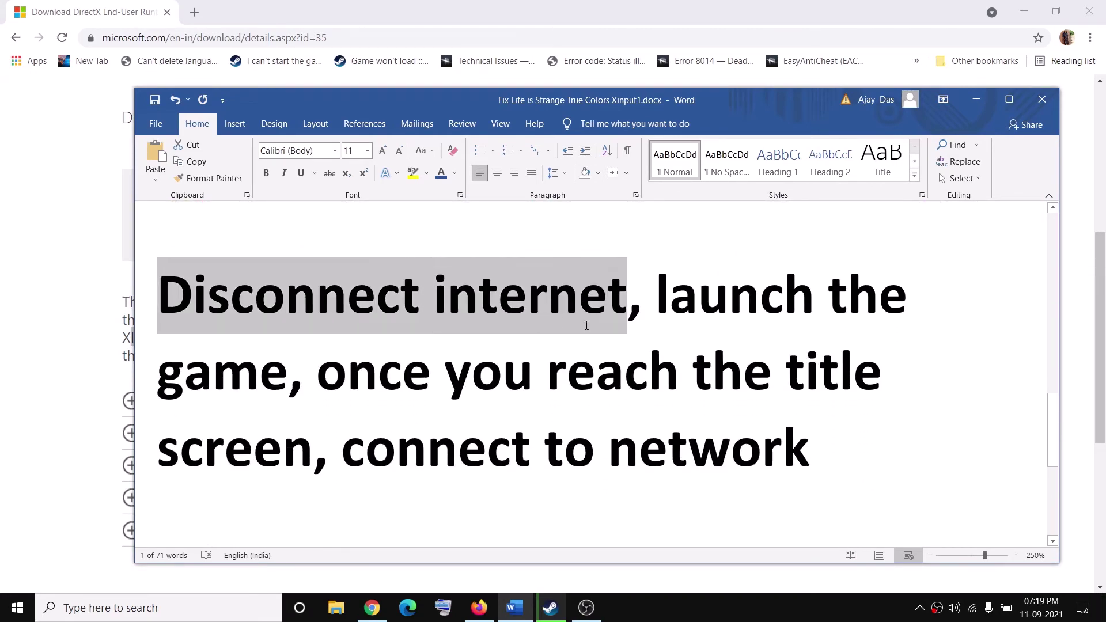
click(969, 608)
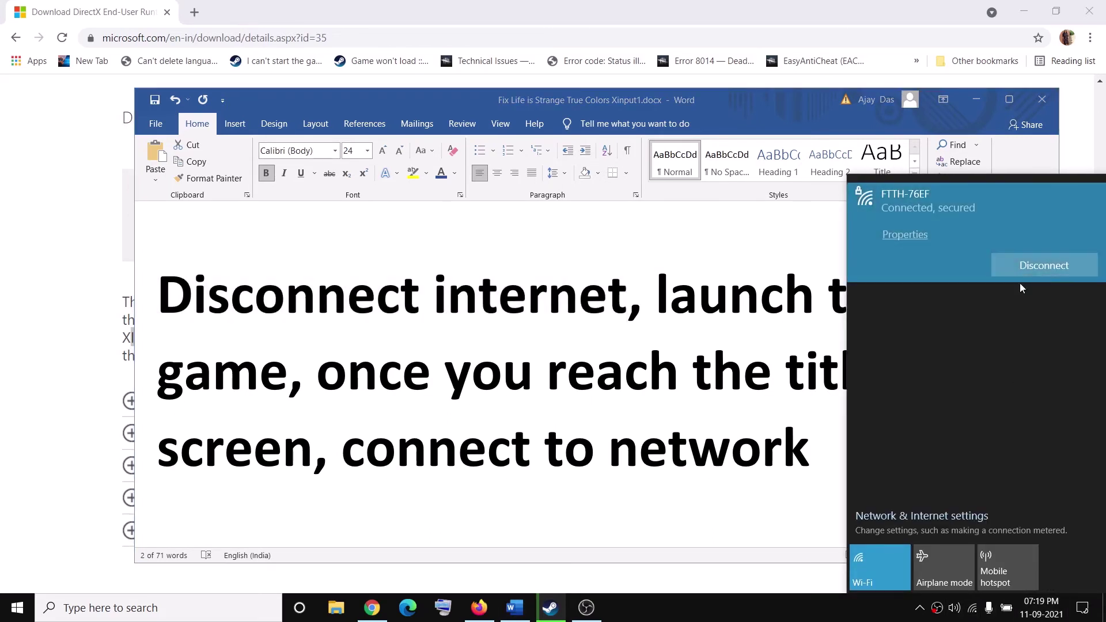
click(293, 333)
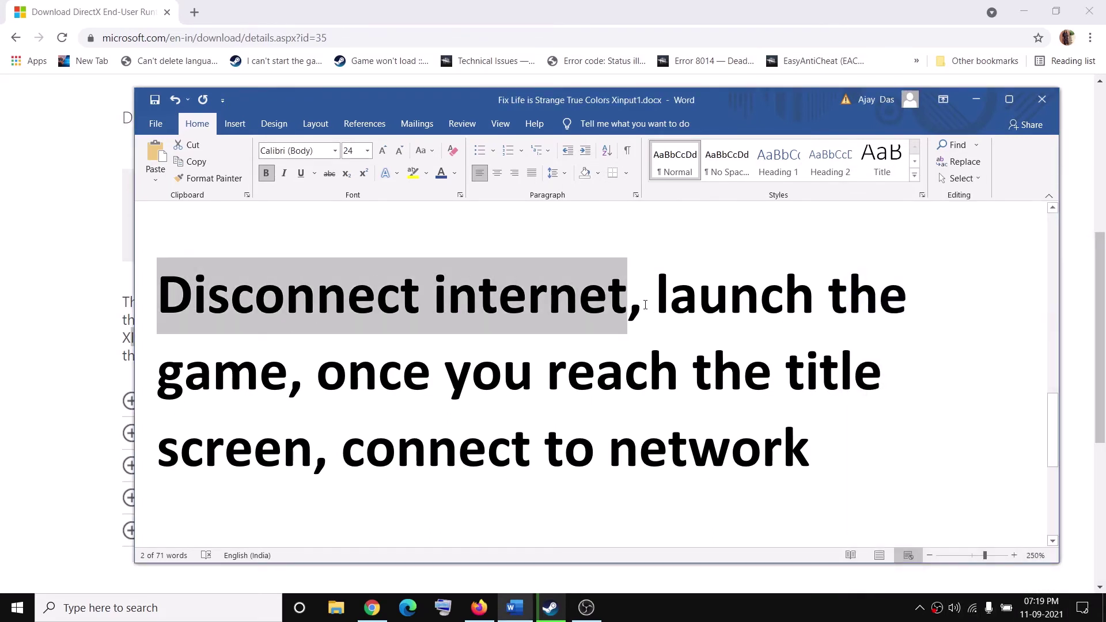
drag(645, 304, 908, 302)
click(550, 608)
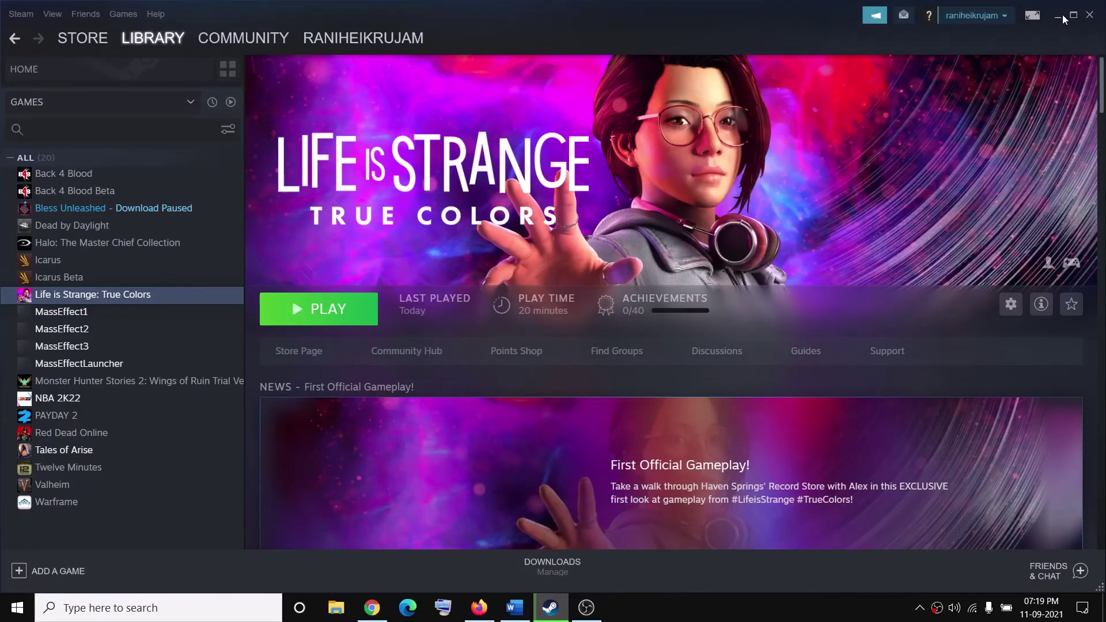
click(1059, 15)
Step: Highlight the 'title screen, connect to network' reconnect step
drag(363, 448, 511, 448)
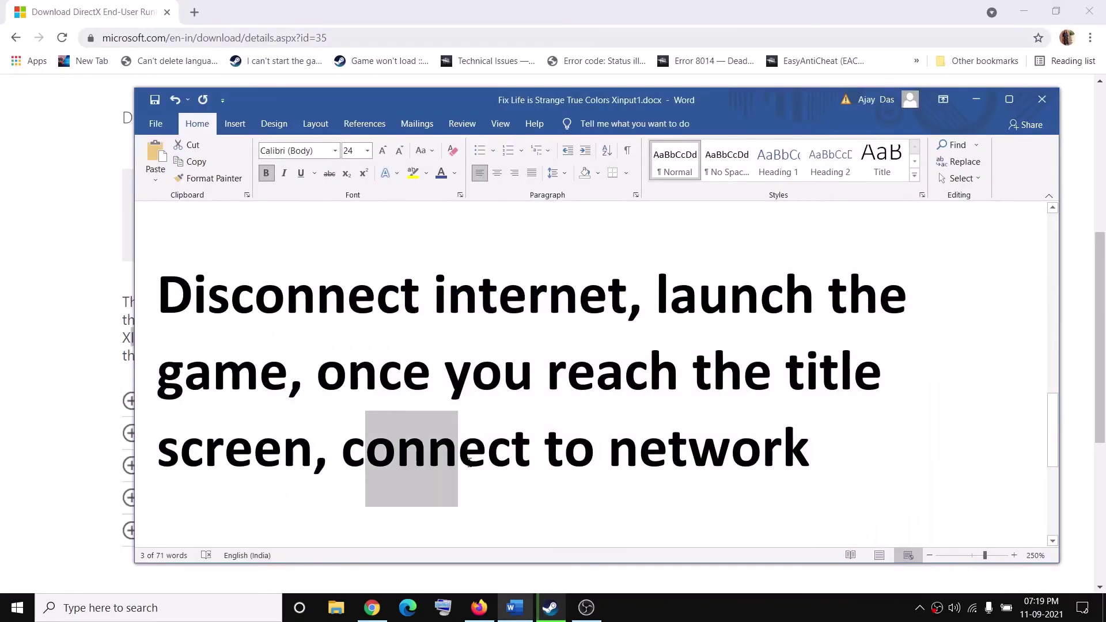
drag(694, 372, 809, 468)
drag(529, 423, 276, 463)
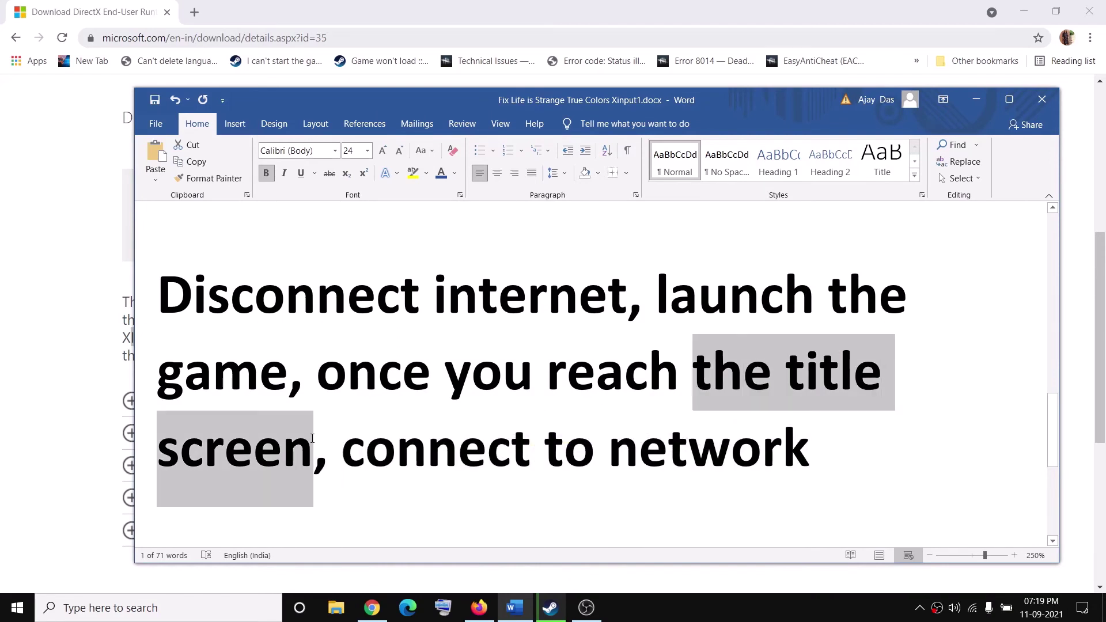
drag(342, 450, 810, 453)
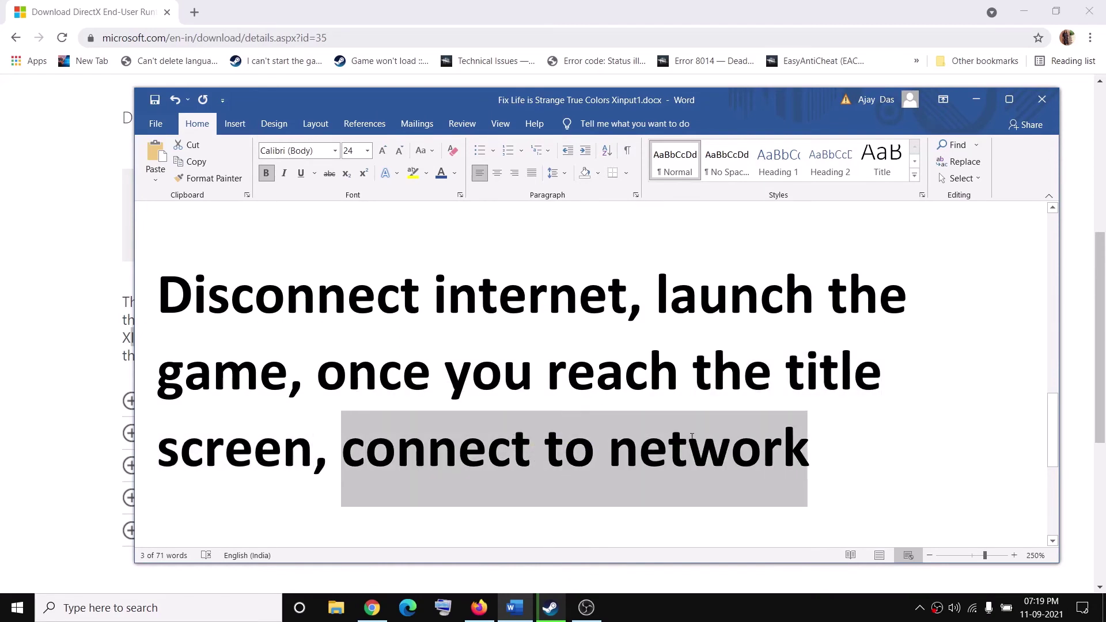
scroll(468, 373, down, 1)
scroll(485, 378, down, 2)
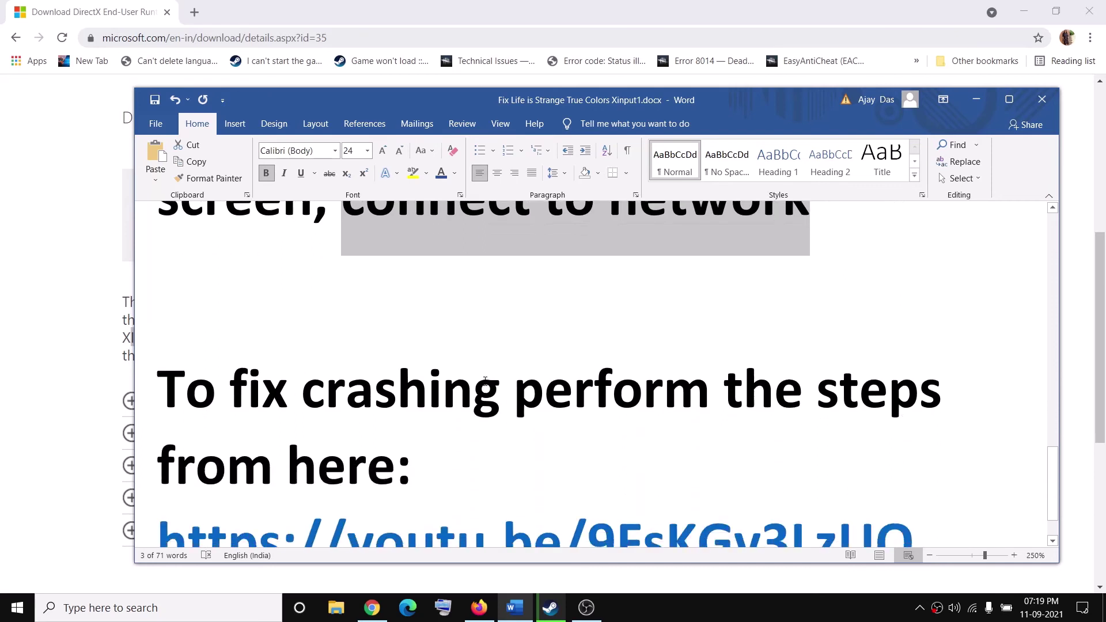
scroll(232, 344, down, 1)
Step: Highlight the crash-fix instruction and its YouTube link, then the guide's red title
drag(225, 325, 353, 369)
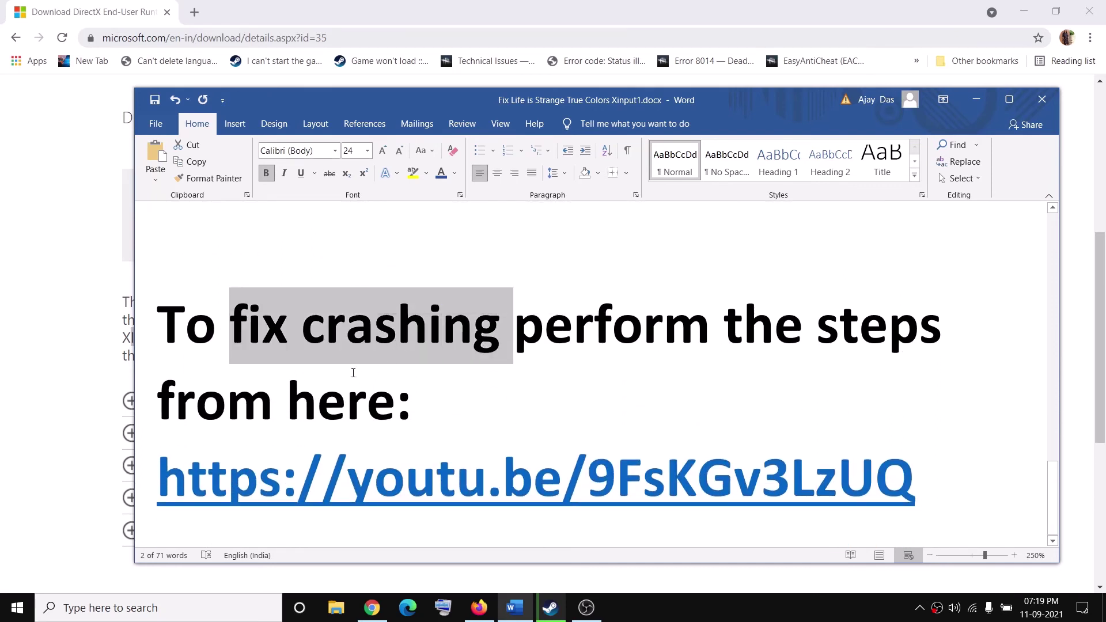
click(346, 401)
drag(301, 321, 421, 400)
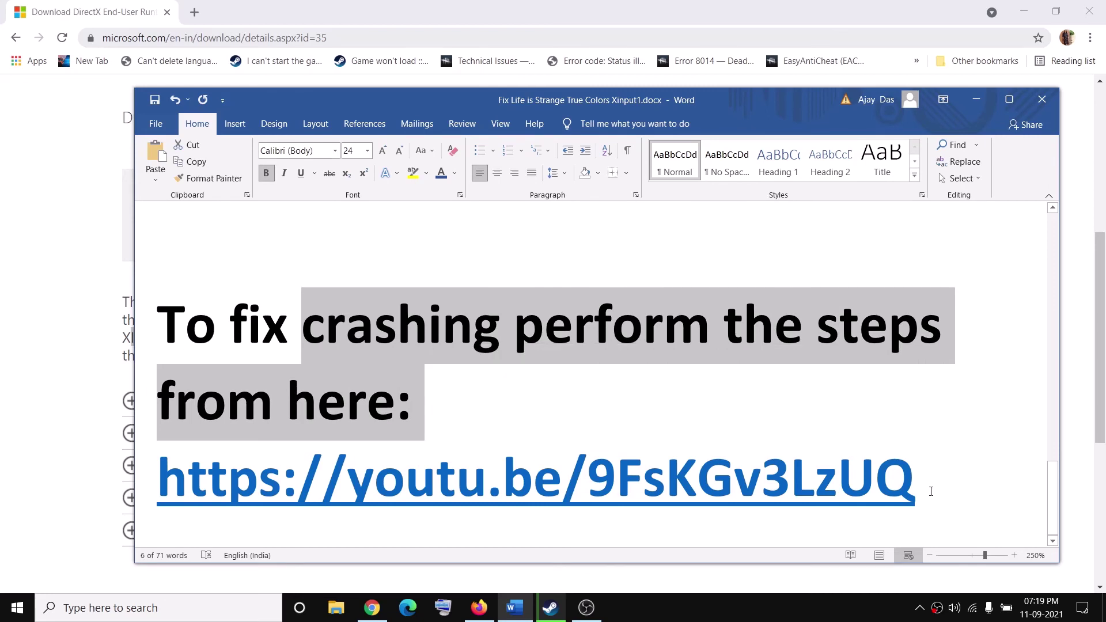
drag(930, 488, 335, 491)
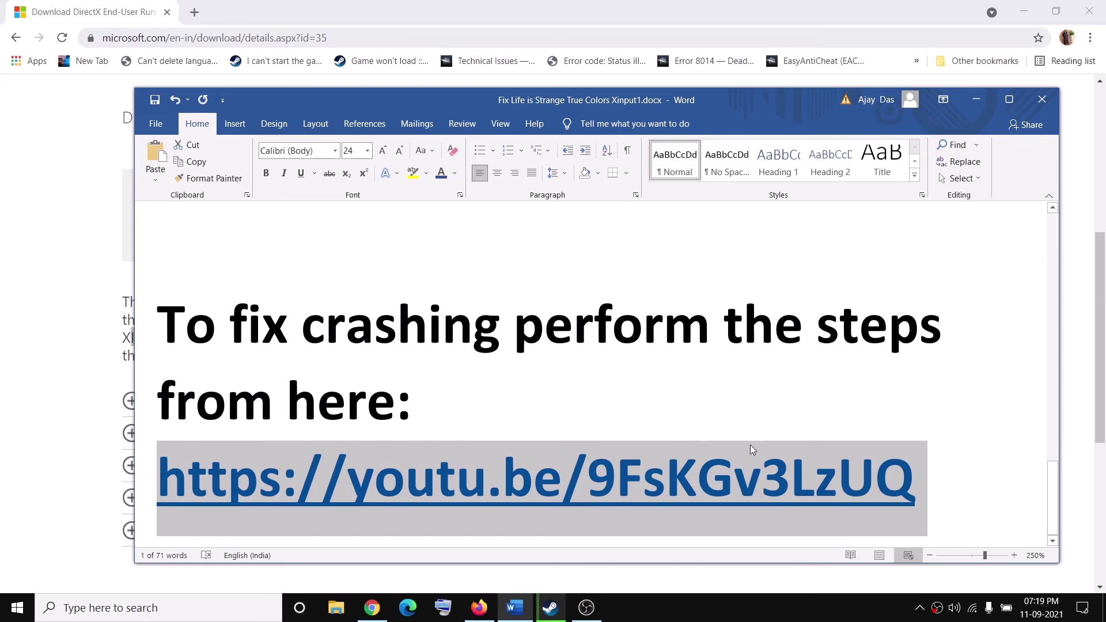
scroll(751, 449, up, 5)
scroll(752, 448, up, 5)
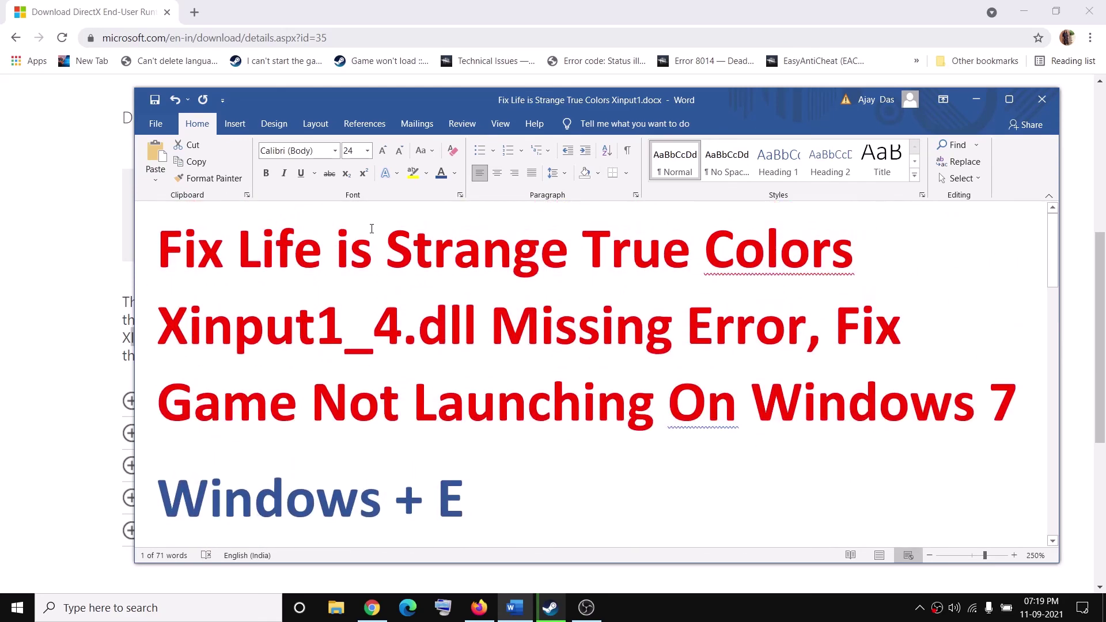
drag(372, 229, 914, 415)
click(791, 612)
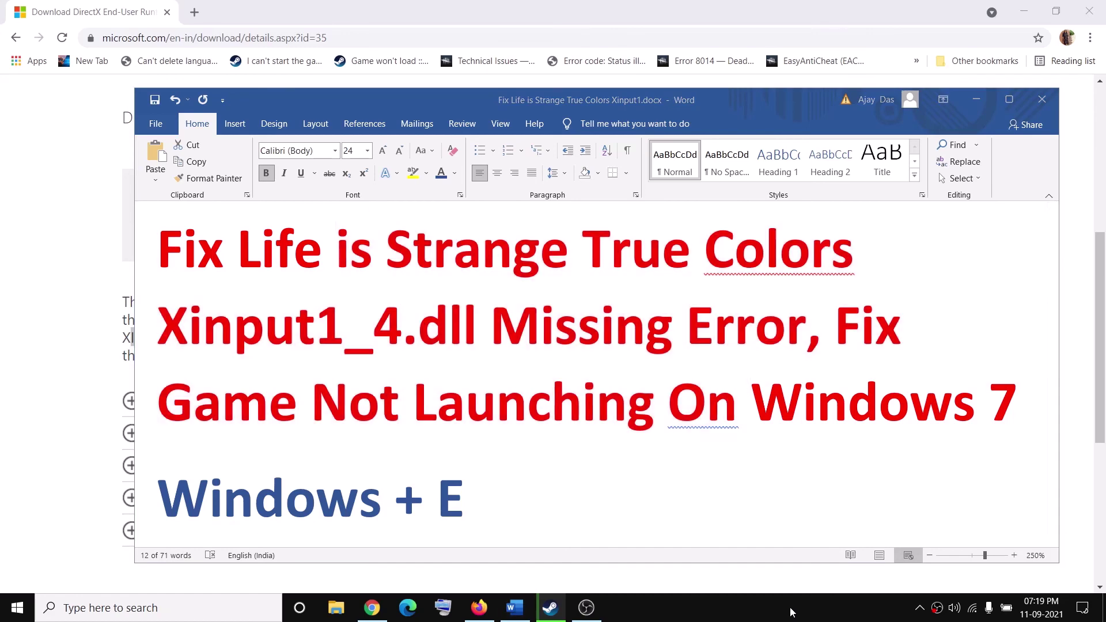